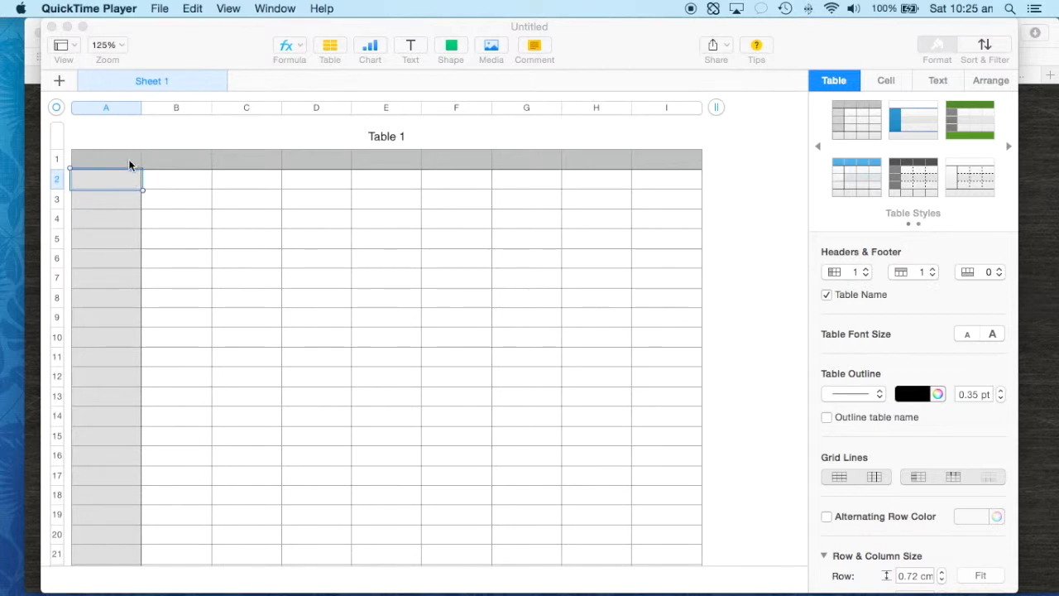
Enter the column headers months, rainfall and temperature in cells A1 to C1
left_click(129, 159)
type("months")
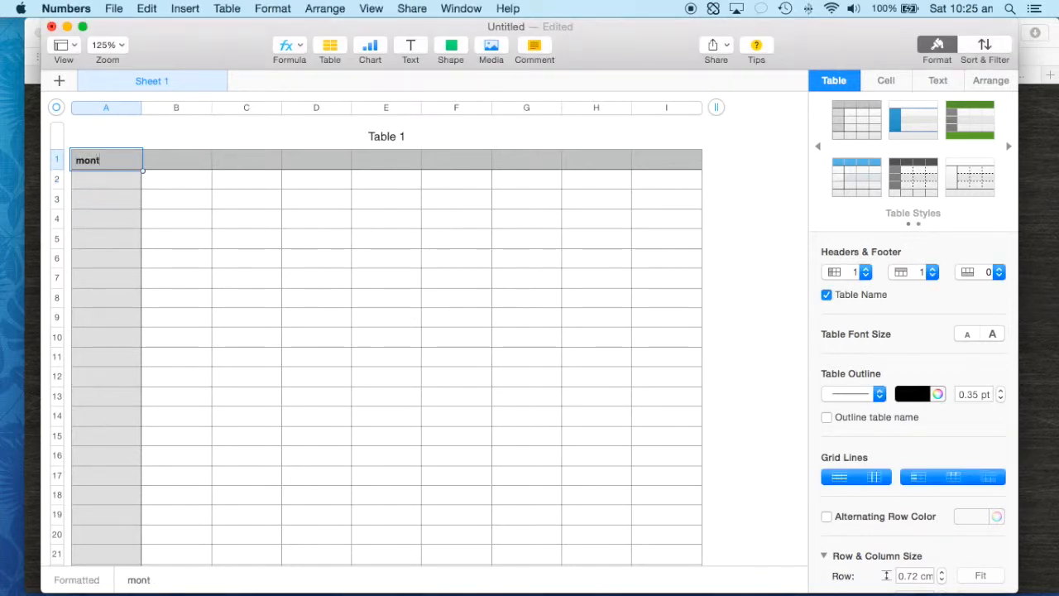
left_click(175, 158)
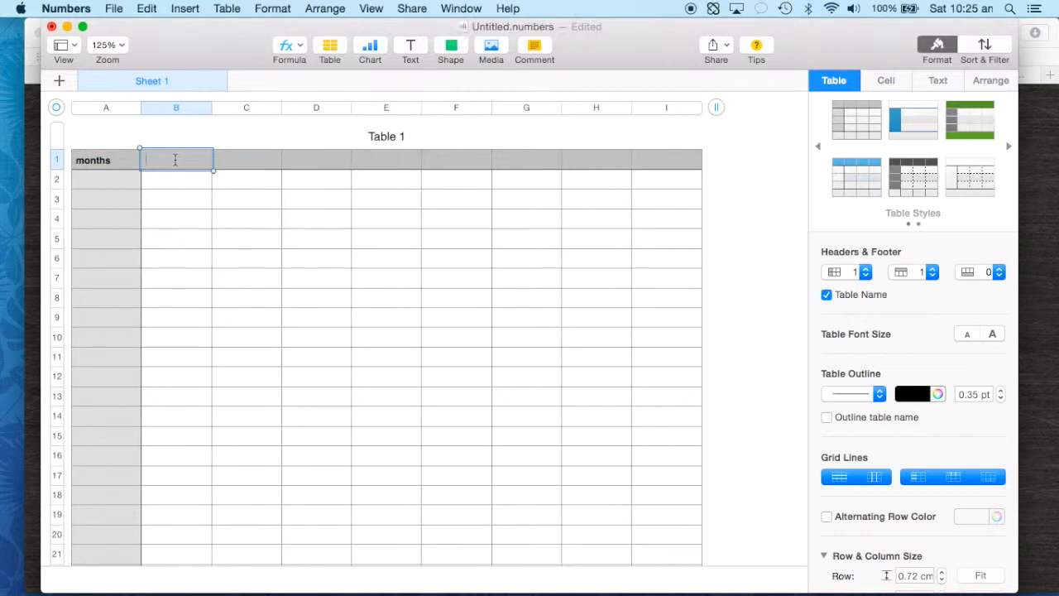
type("rainfall")
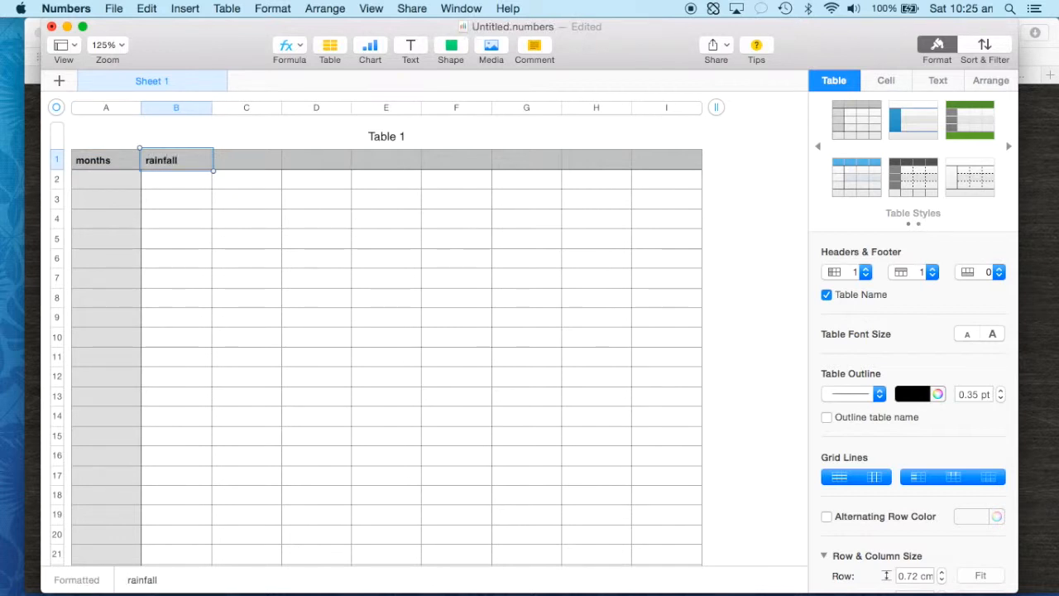
key("Tab")
type("temperture")
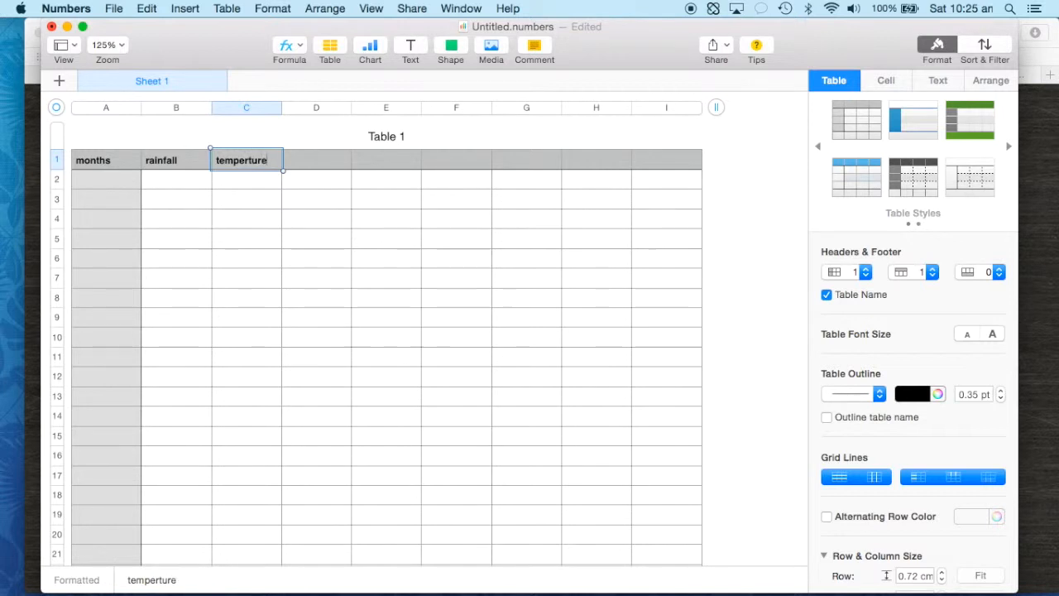
key("BackSpace")
key("BackSpace")
key("BackSpace")
key("BackSpace")
key("BackSpace")
type("rature")
Fill cells A2 to A13 with the lowercase month initials j, f, m, a, m, j, j, a, s, o, n, d
double_click(106, 181)
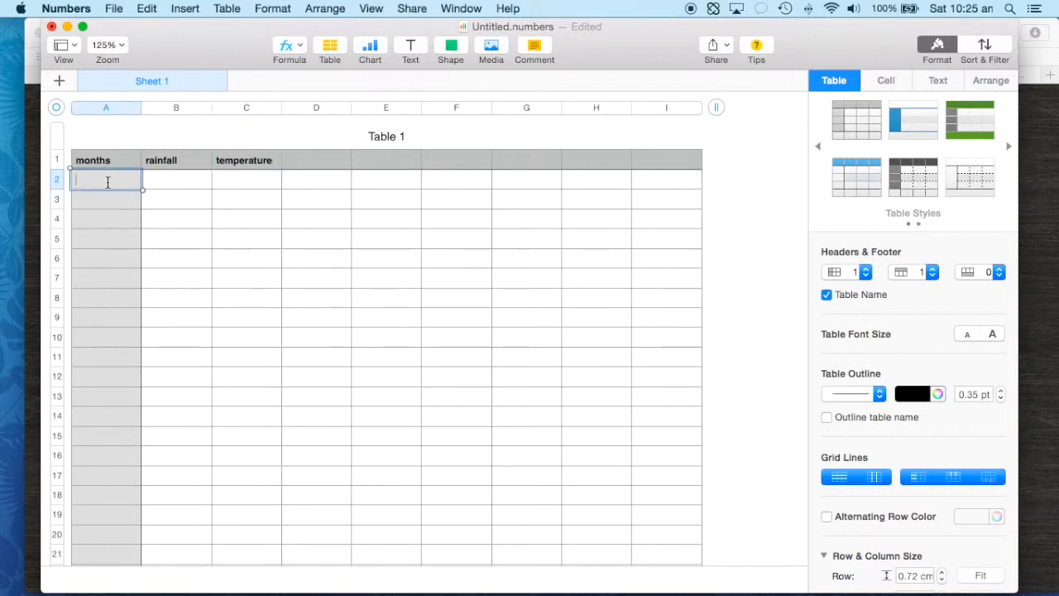
type("j f m a m j j a")
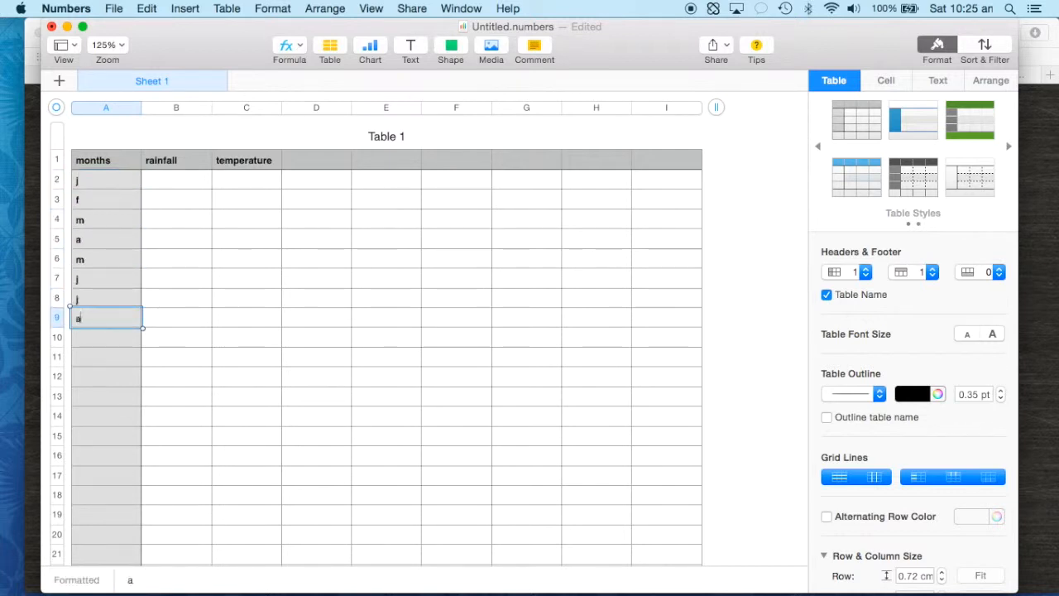
type(" s o n d")
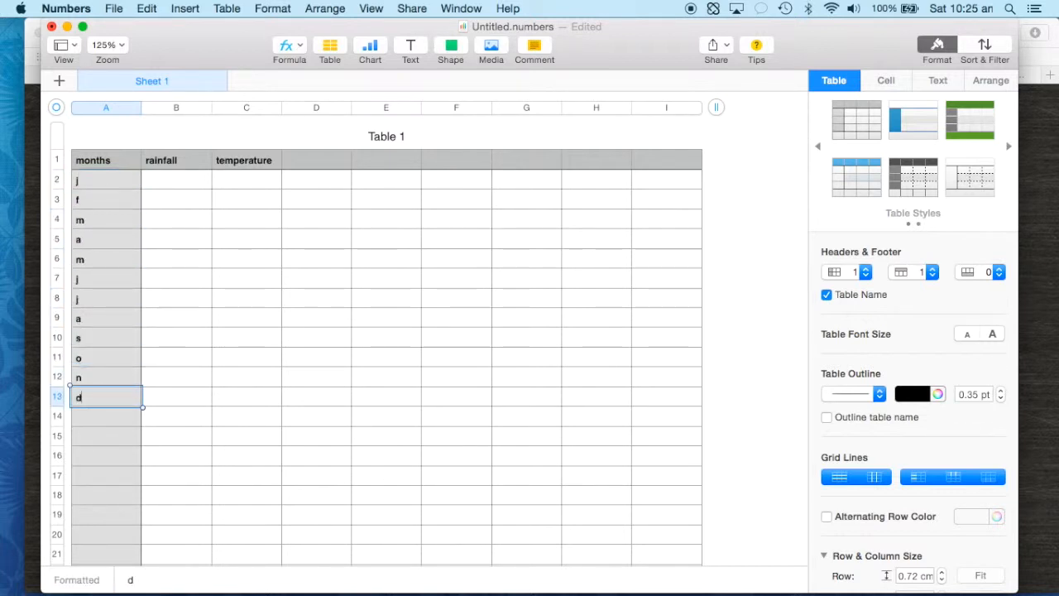
Enter the first five rainfall values 80, 70, 70, 50 and 70 in cells B2 to B6
left_click(191, 181)
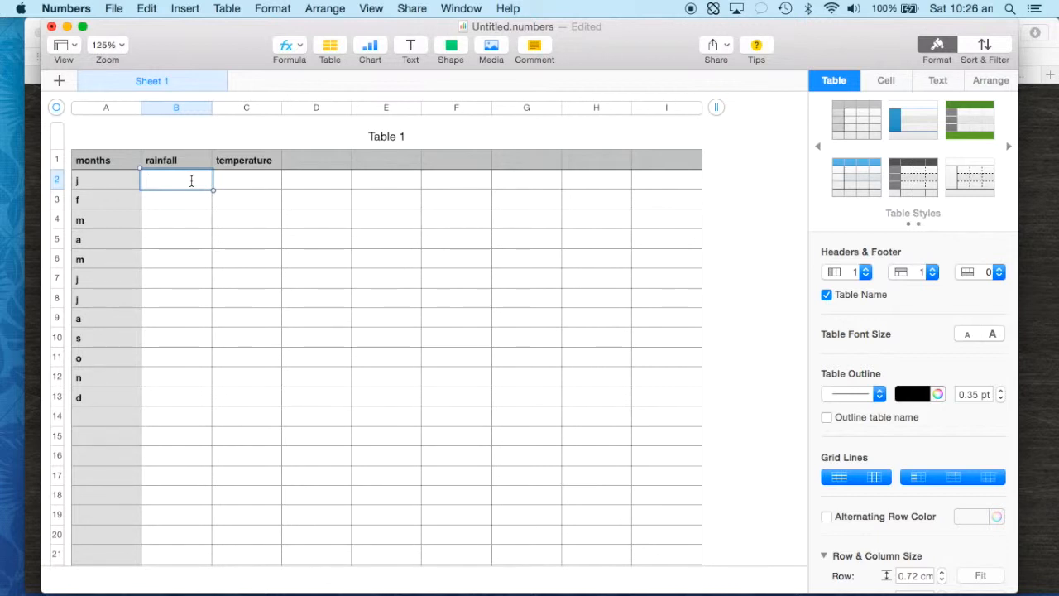
type("80")
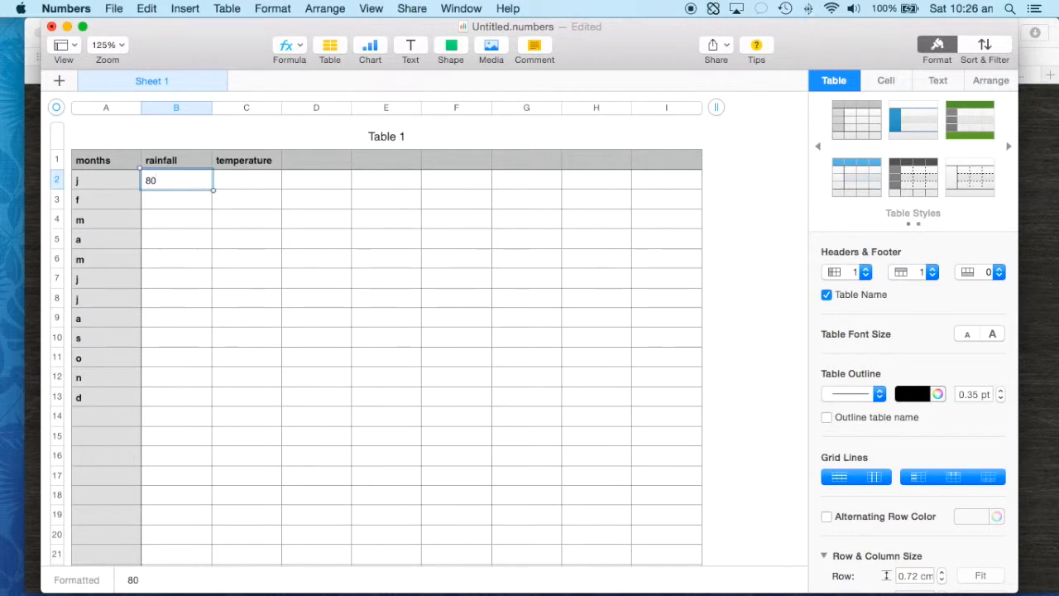
key("Return")
type("70")
key("Return")
type("70")
key("Return")
type("50")
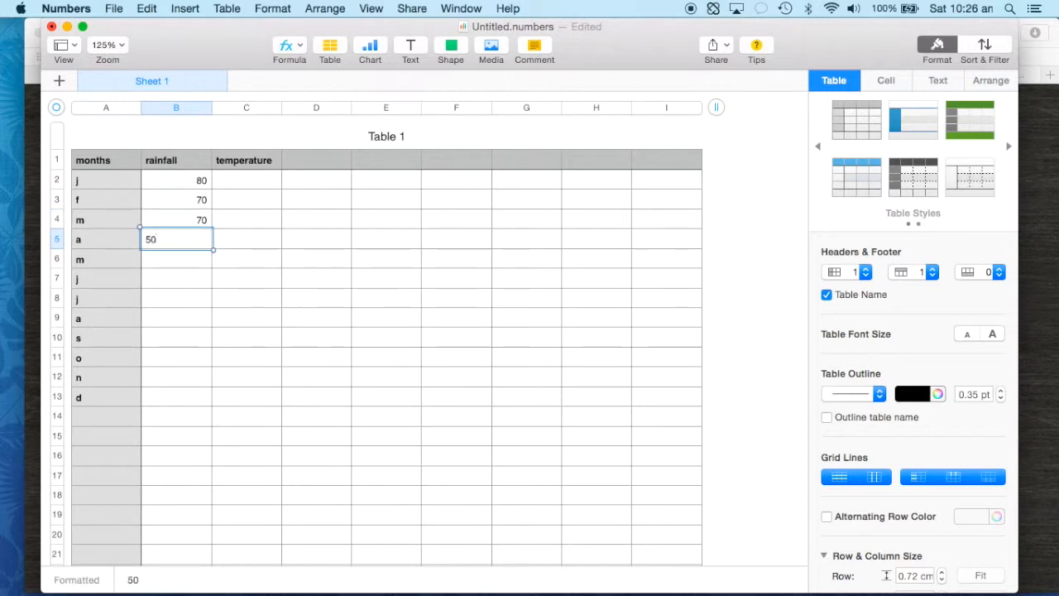
key("Return")
type("70")
key("Return")
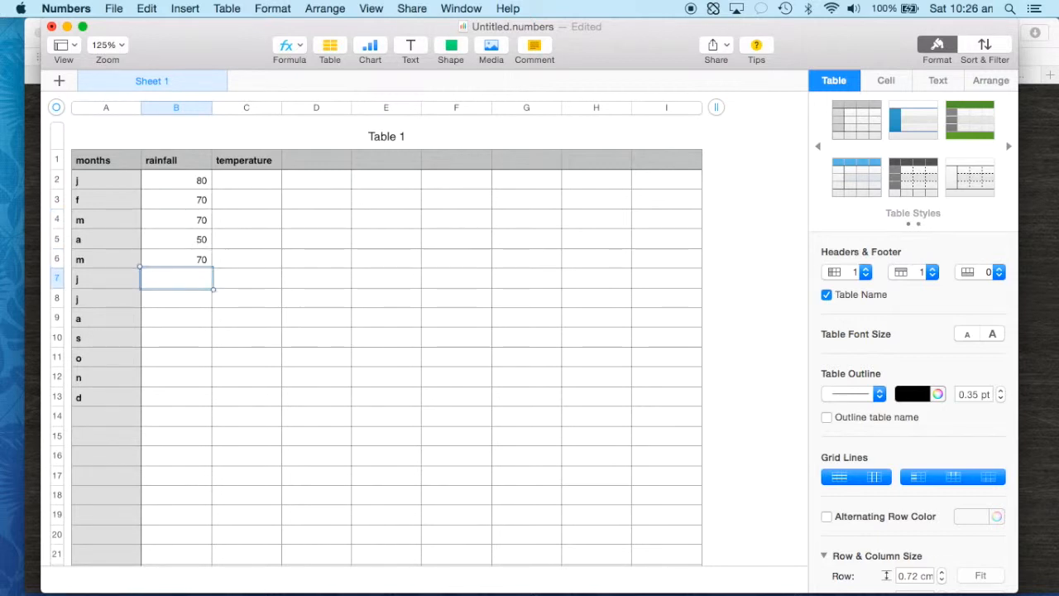
Enter the remaining rainfall values 80, 70, 50, 67, 78, 89 and 100 in cells B7 to B13
type("80")
key("Return")
type("70")
key("Return")
type("50")
key("Return")
type("67")
key("Return")
type("78")
key("Return")
type("89")
key("Return")
type("100")
key("Return")
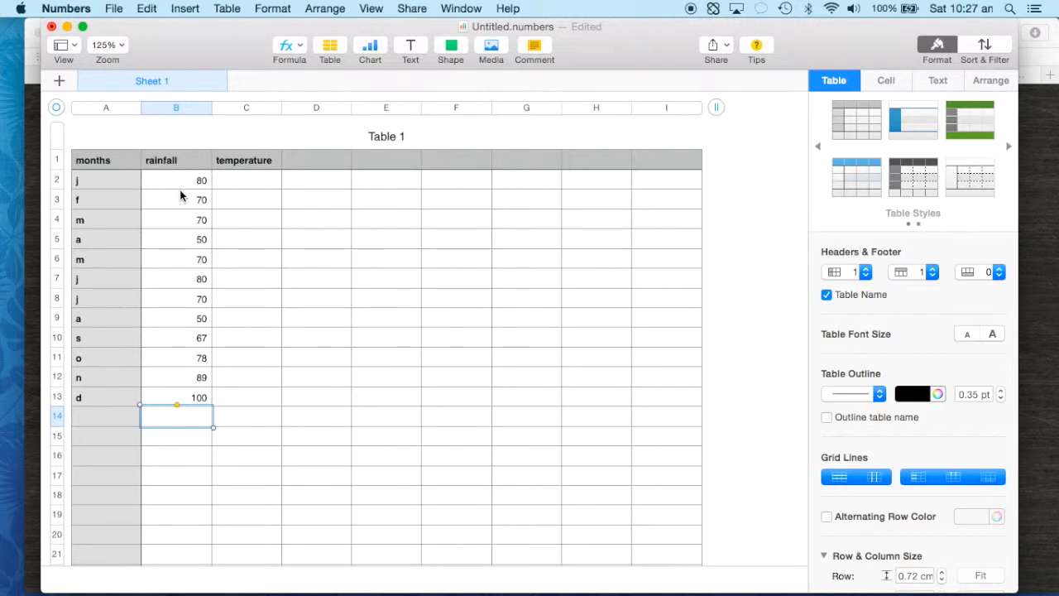
Enter the first five temperature values 30, 34, 40, 30 and 30 in cells C2 to C6
left_click(255, 178)
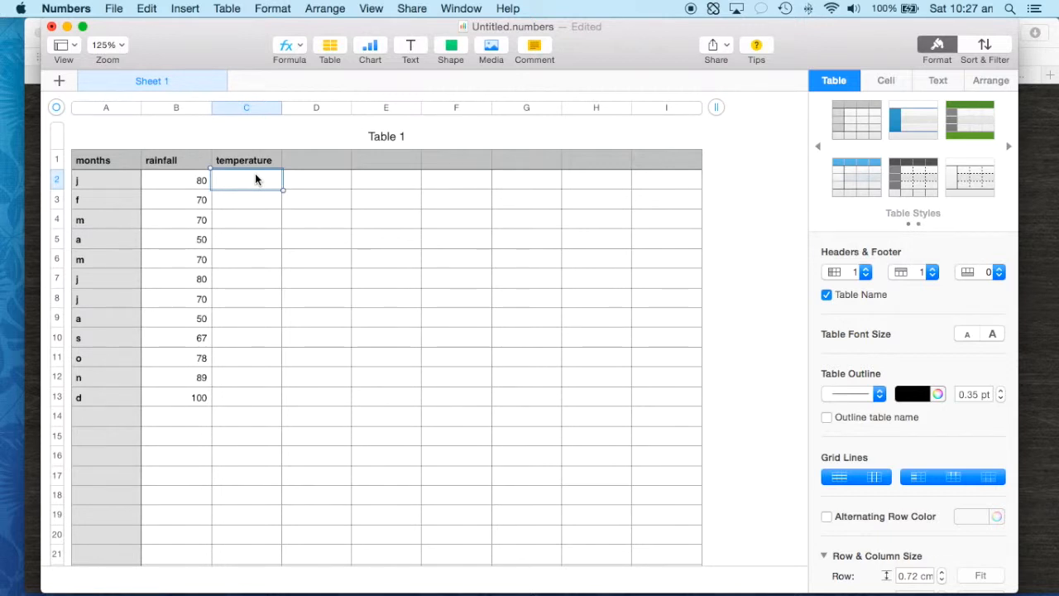
type("30")
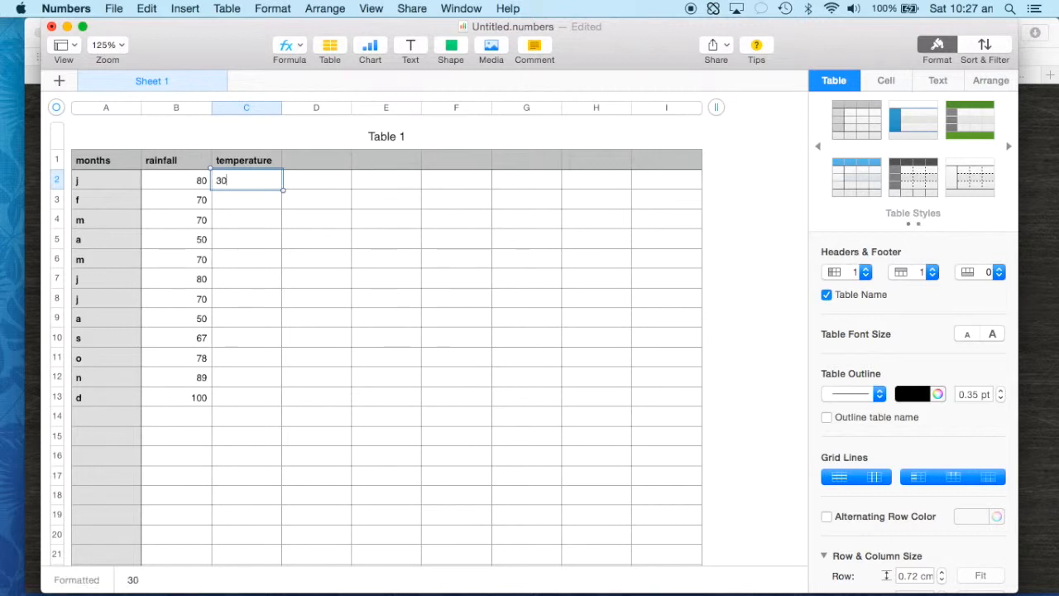
key("Return")
type("34")
key("Return")
type("40")
key("Return")
type("30")
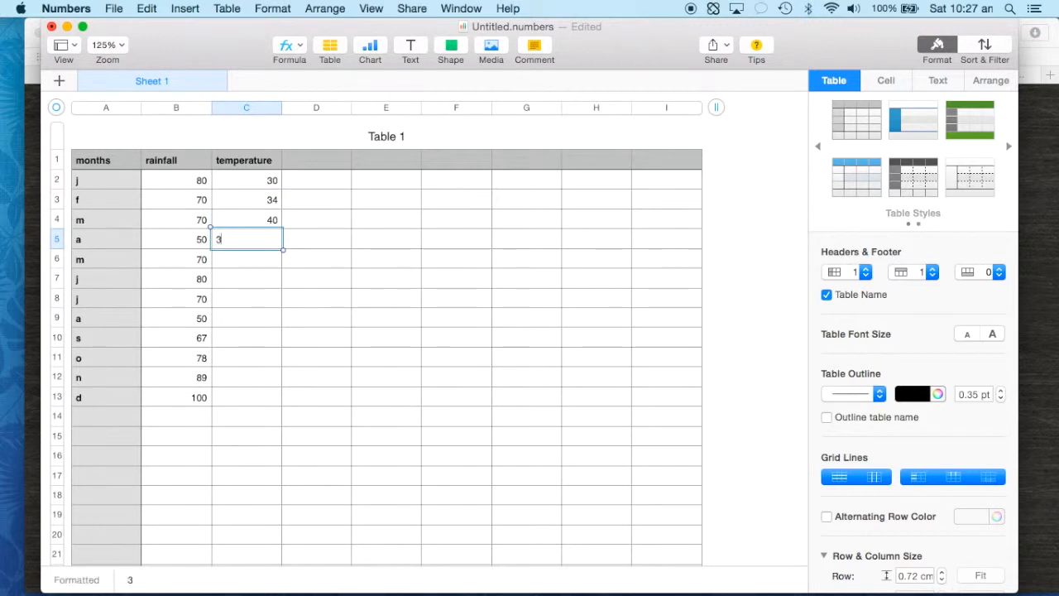
key("Return")
type("30")
key("Return")
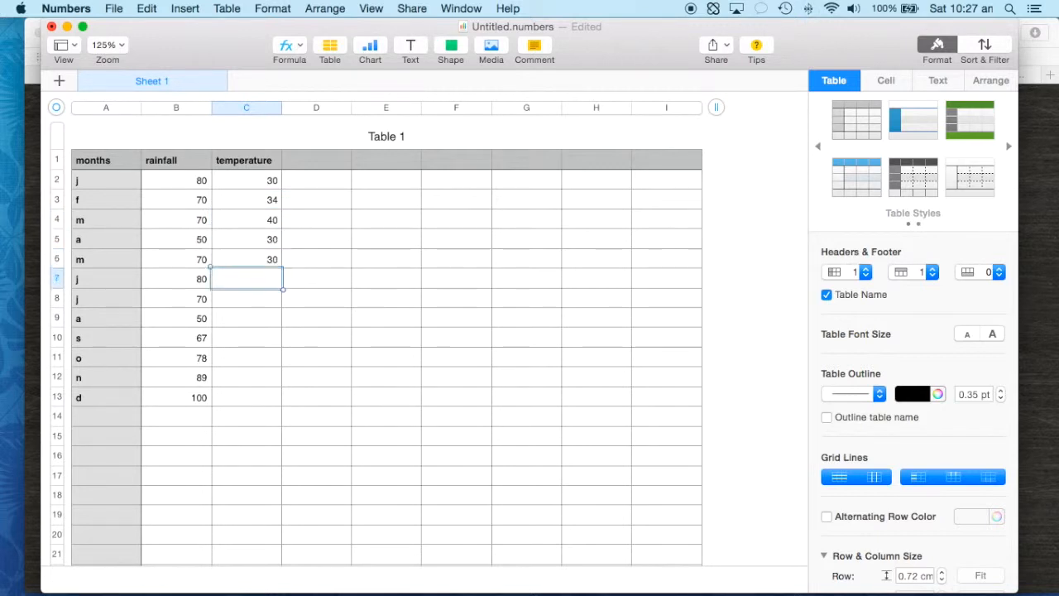
Enter the remaining temperature values 25, 40, 30, 33, 45, 30 and 55 in cells C7 to C13
type("25")
key("Return")
type("40")
key("Return")
type("30")
key("Return")
type("33")
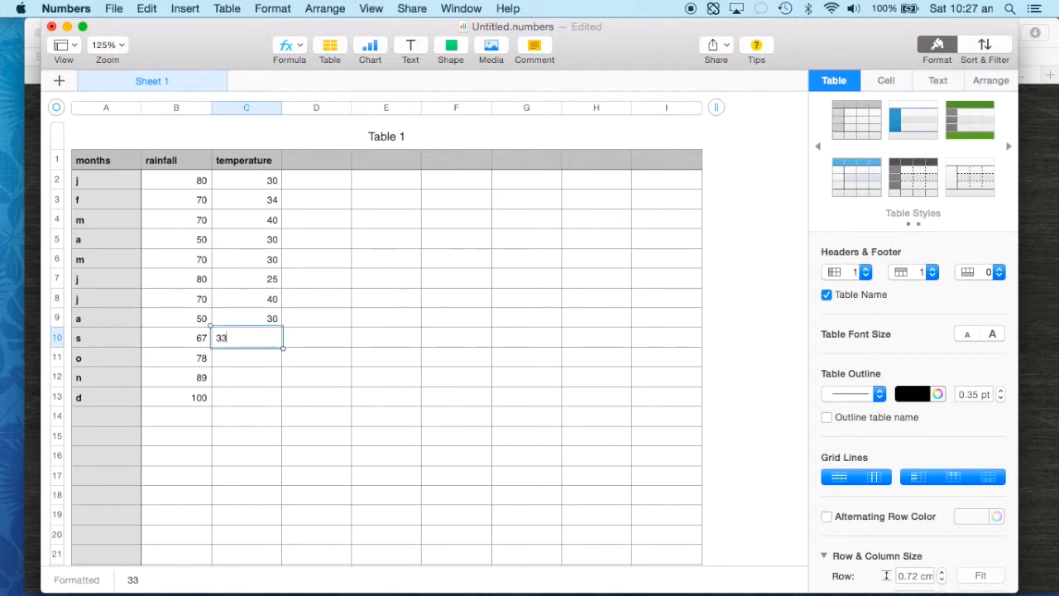
key("Return")
type("45")
key("Return")
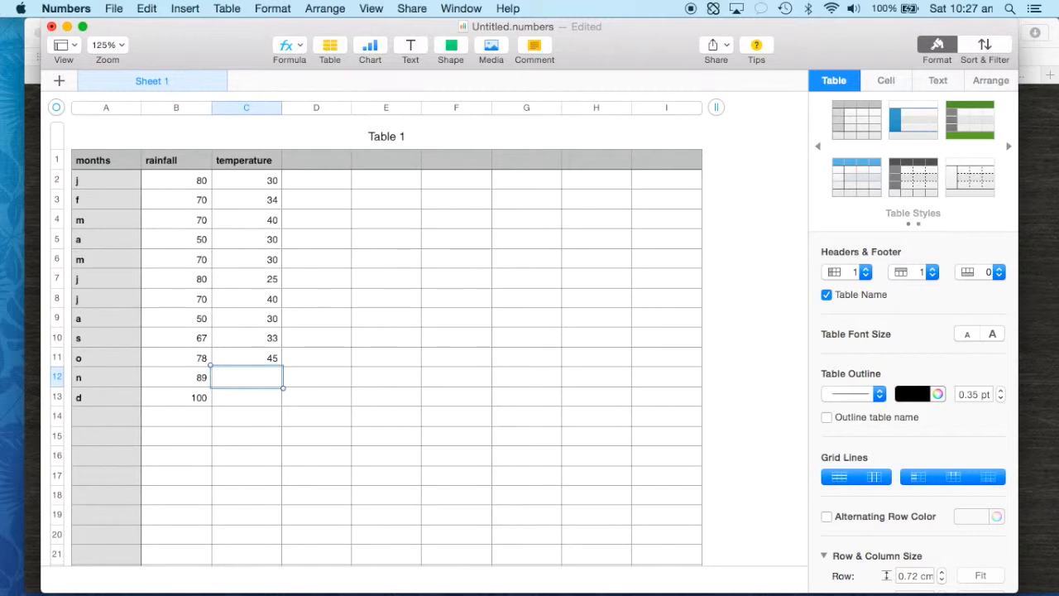
type("30")
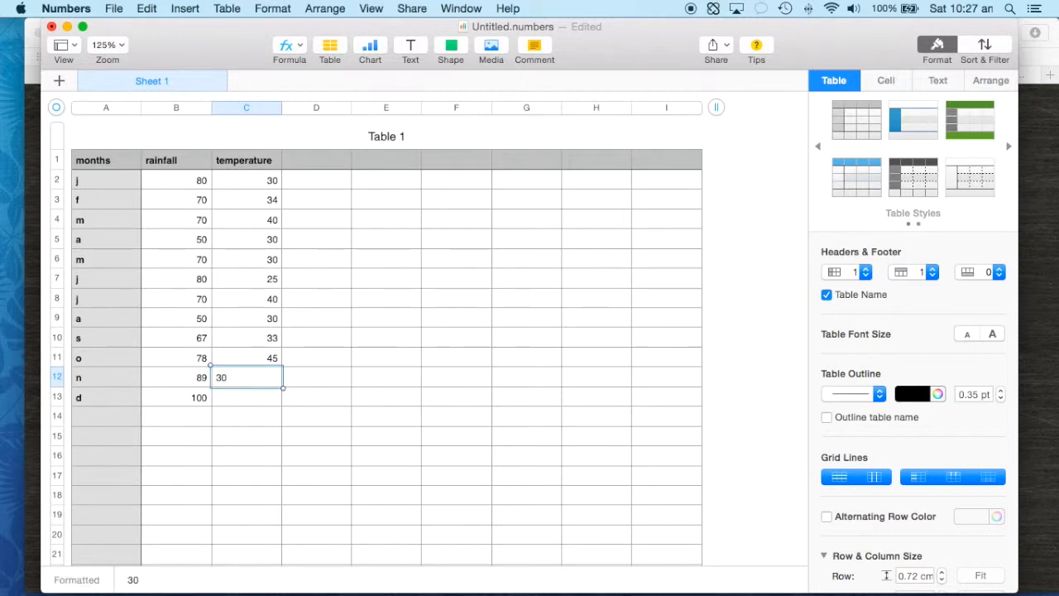
key("Return")
type("55")
key("Return")
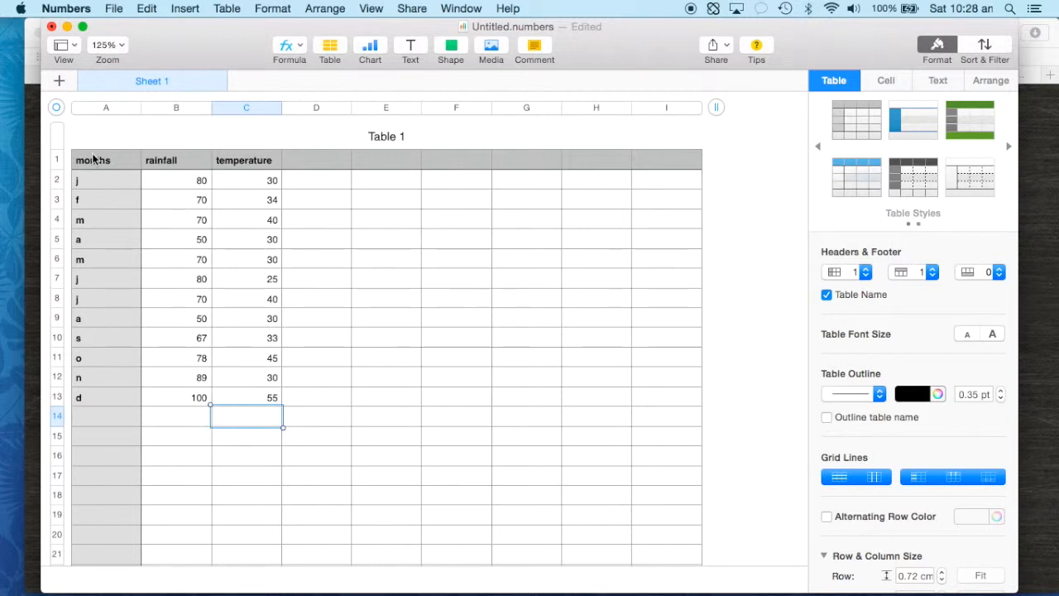
Insert a 2D mixed column-and-line chart from the months, rainfall and temperature data in A1 to C13
left_click_drag(101, 163, 251, 407)
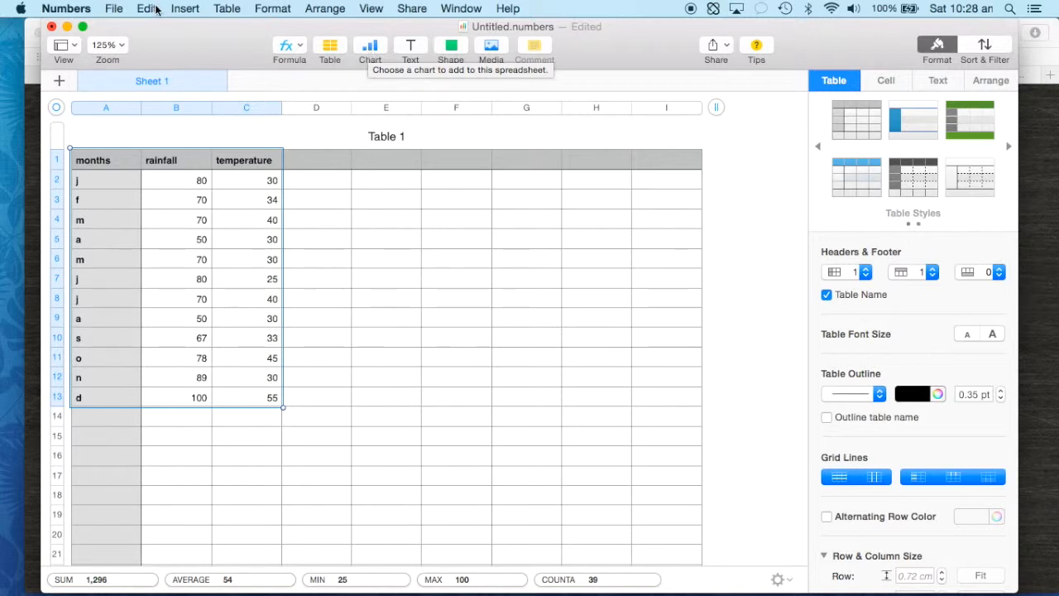
left_click(371, 50)
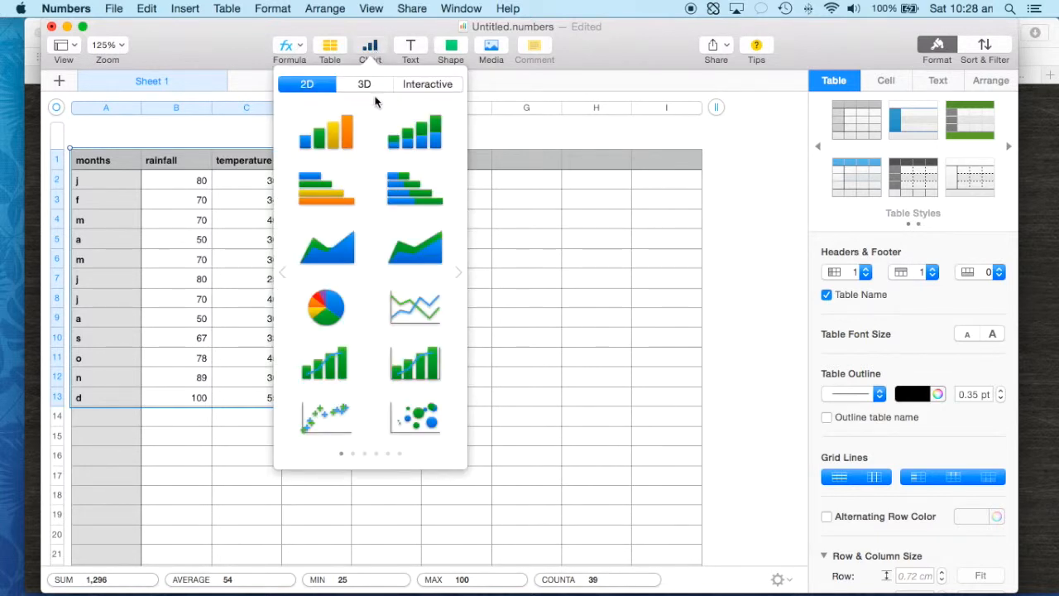
left_click(338, 375)
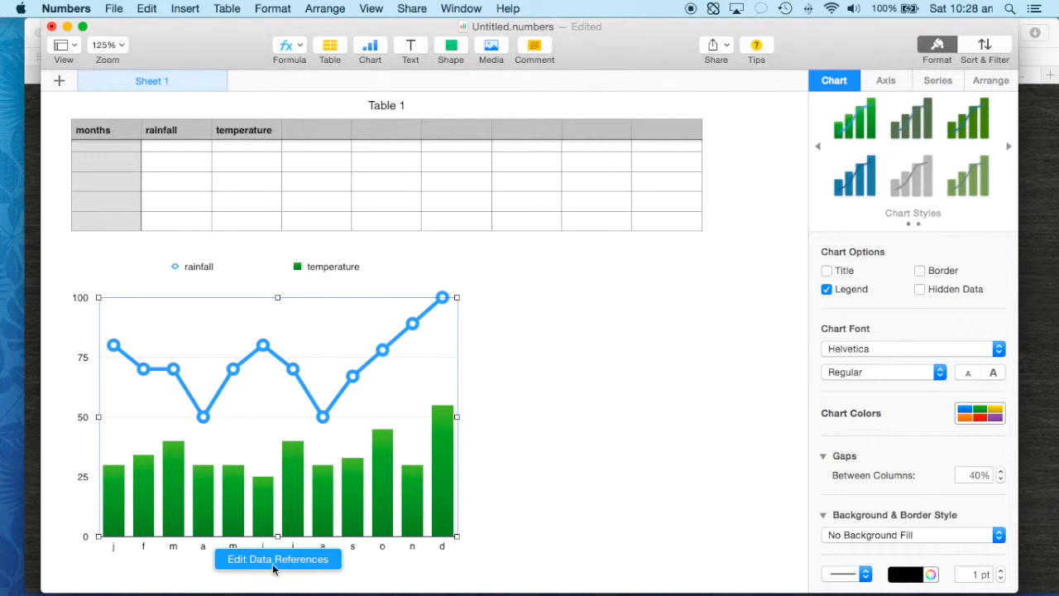
Review the chart's value and category axis, series and arrangement settings
left_click(884, 82)
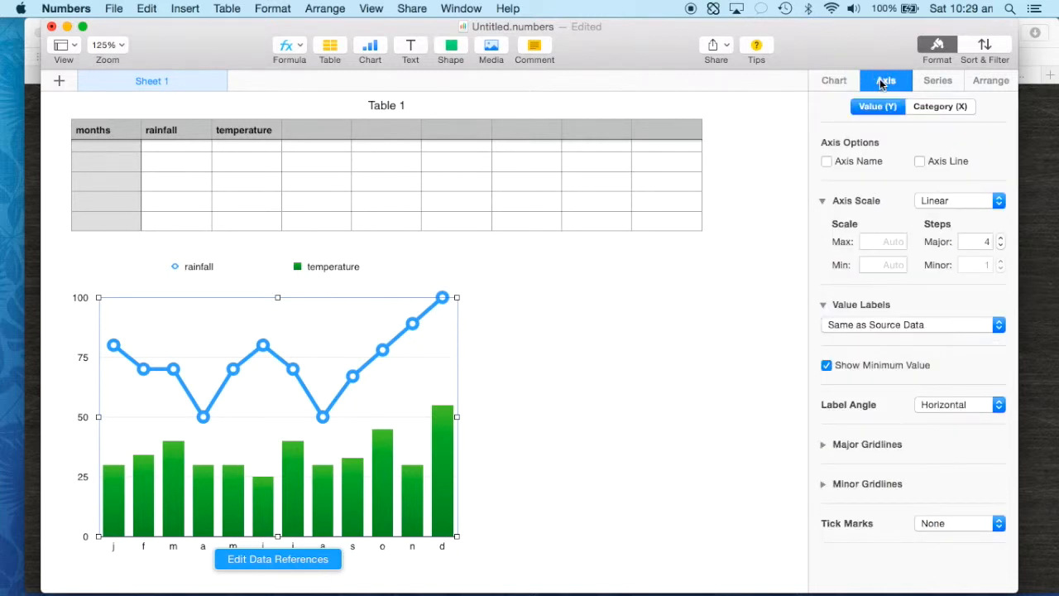
left_click(944, 107)
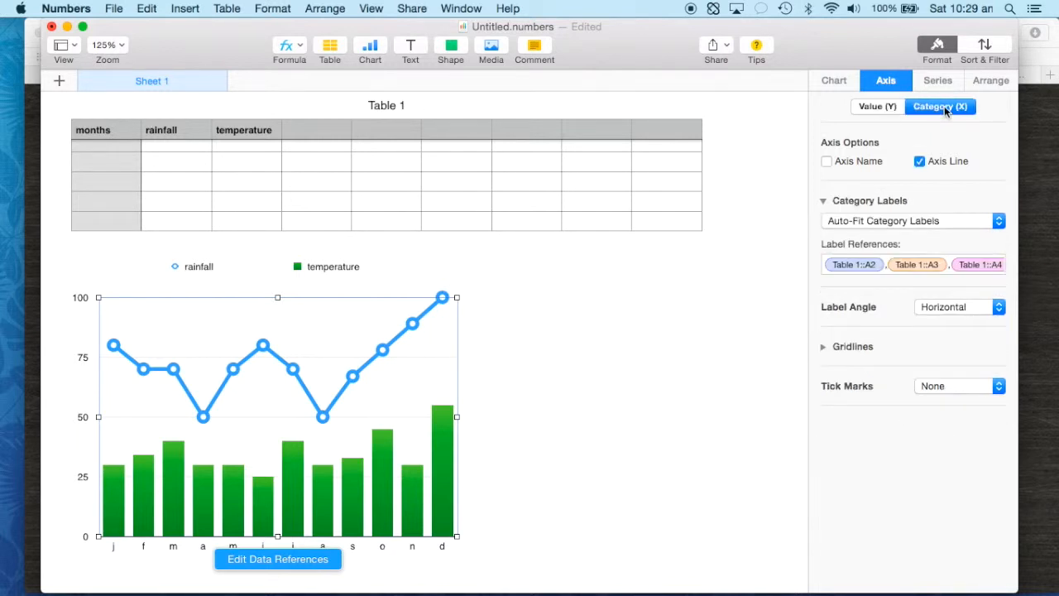
left_click(945, 80)
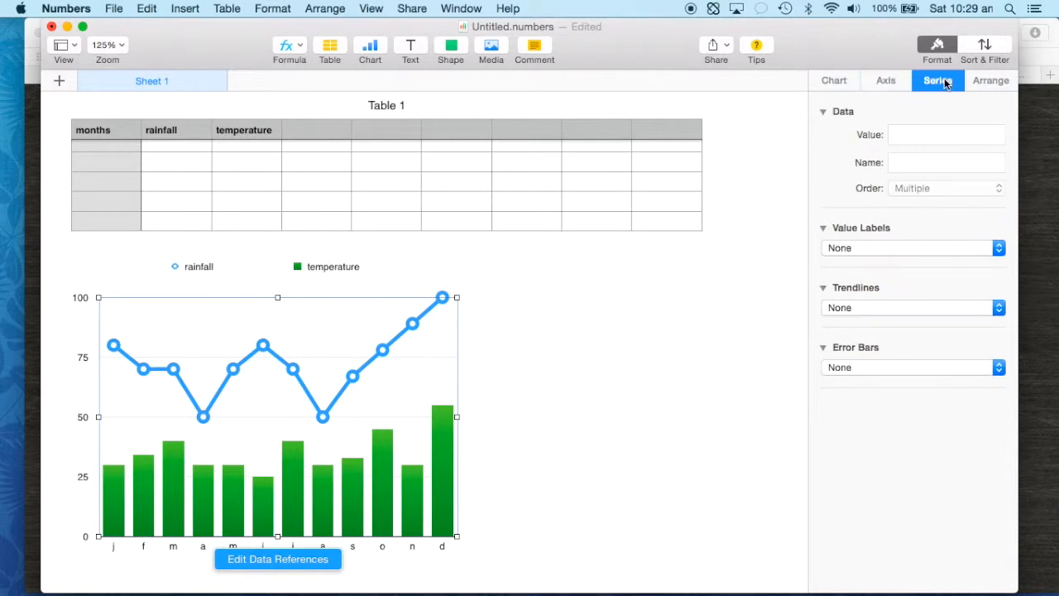
left_click(992, 83)
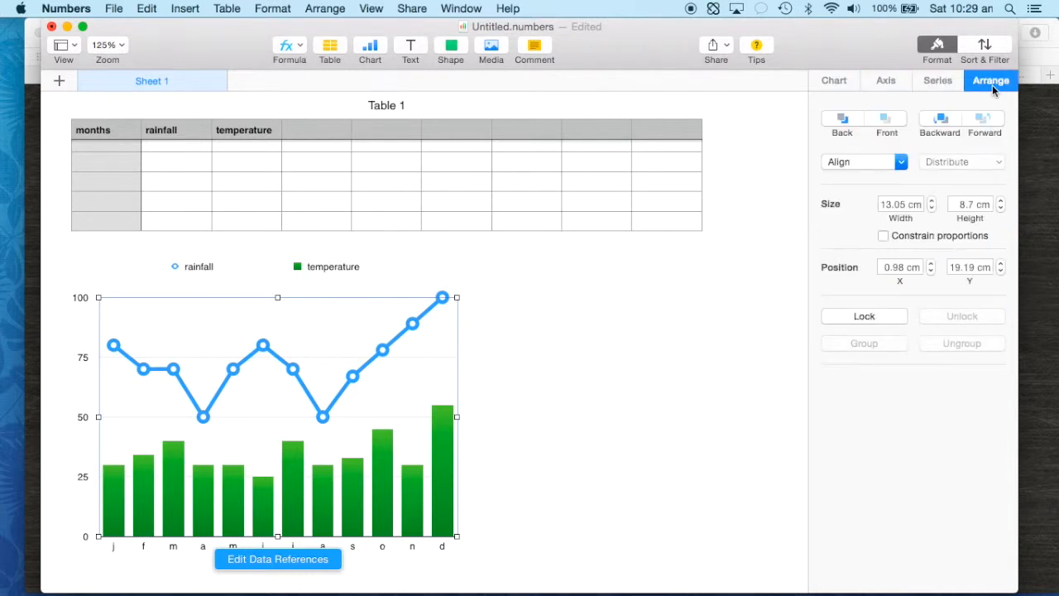
left_click(836, 80)
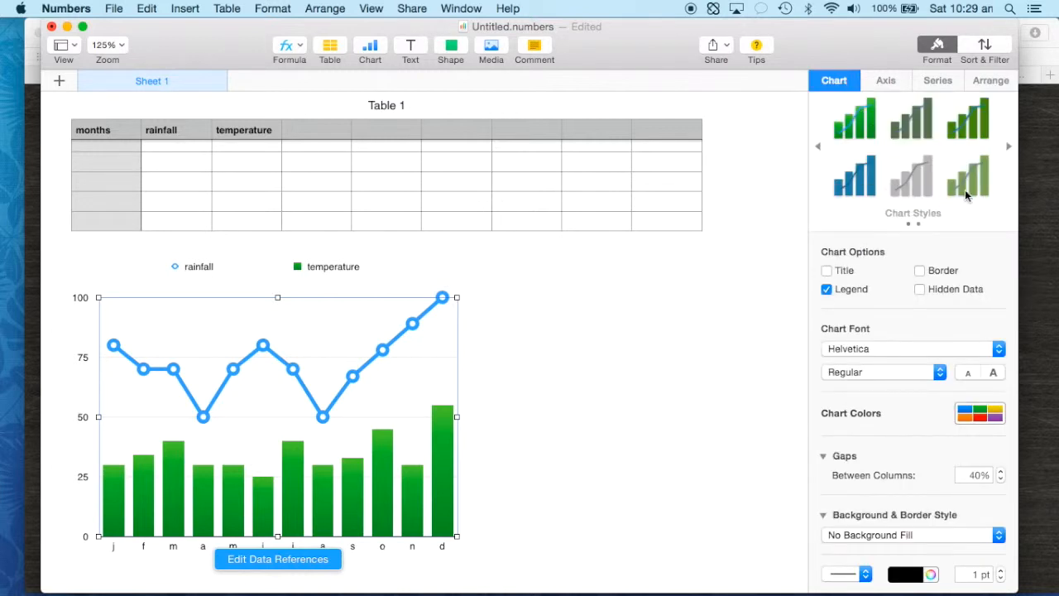
Inspect the chart's data references and the temperature series against the table, and leave reference editing
left_click(322, 560)
scroll(437, 492, "down", 2)
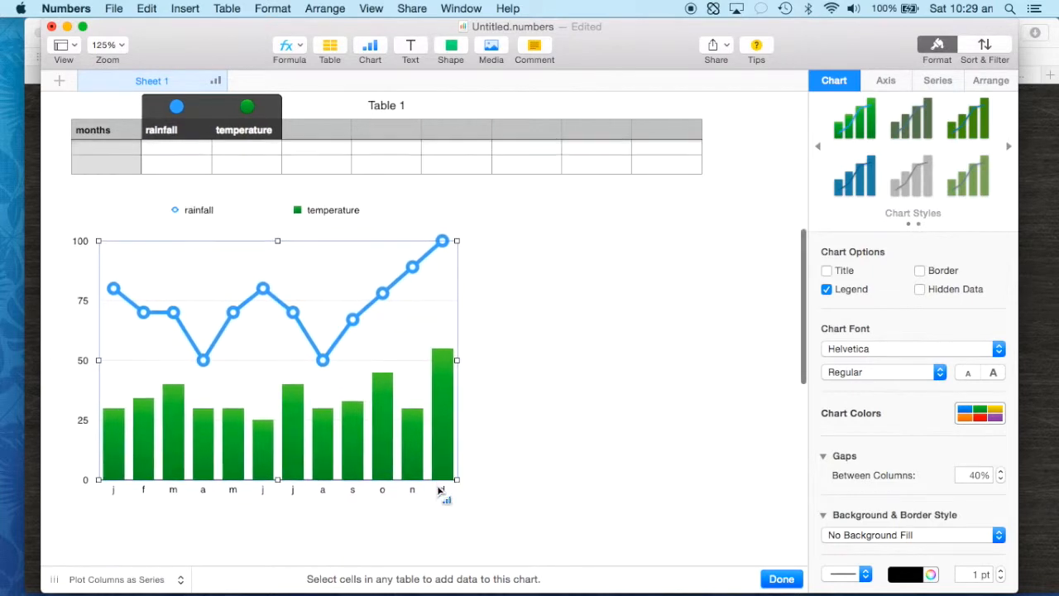
left_click(385, 476)
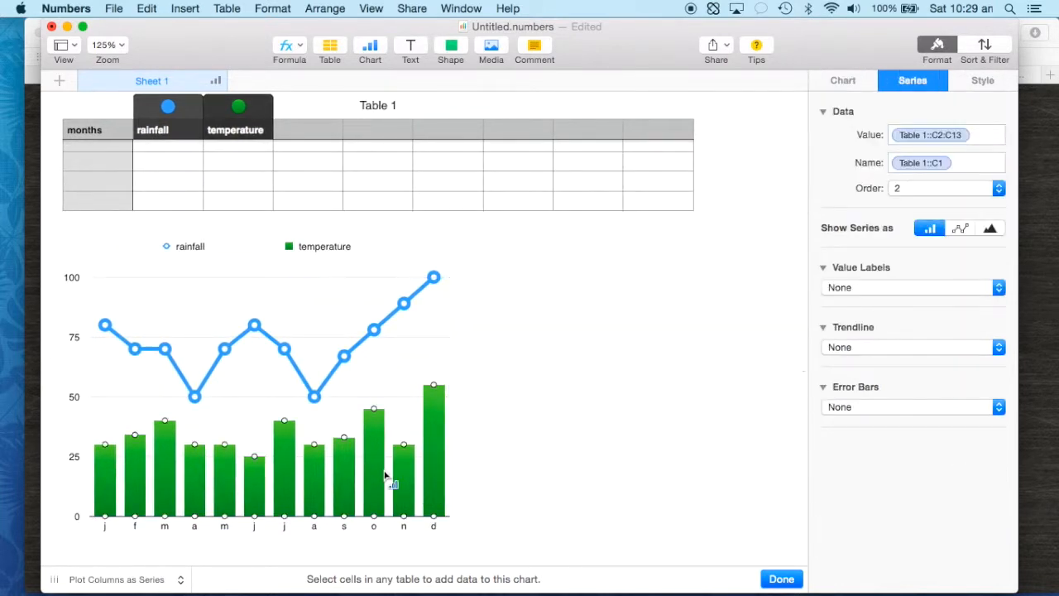
scroll(553, 383, "up", 5)
scroll(551, 383, "up", 5)
scroll(551, 383, "down", 3)
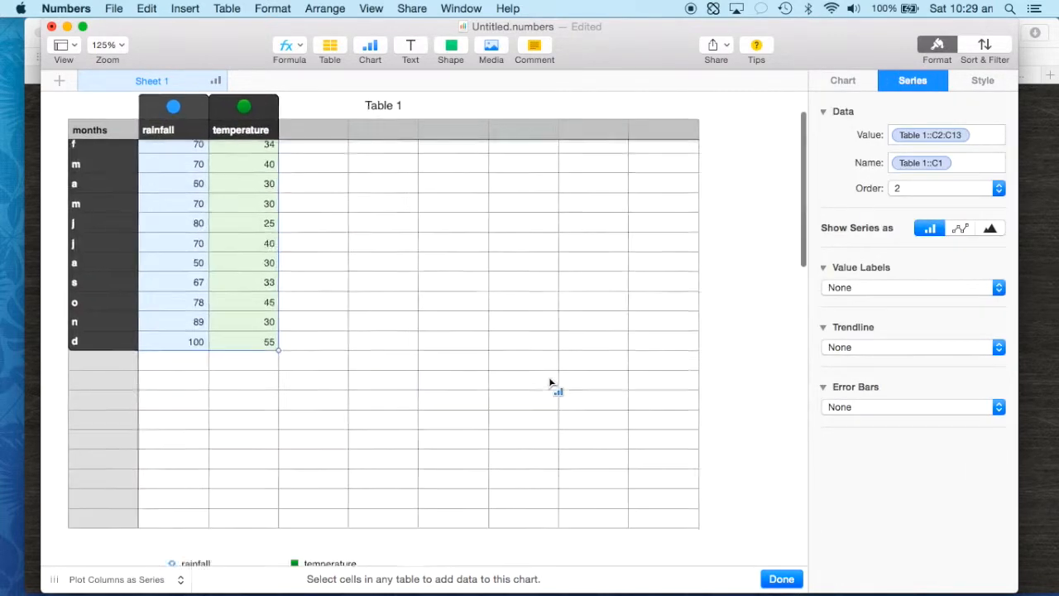
left_click(760, 399)
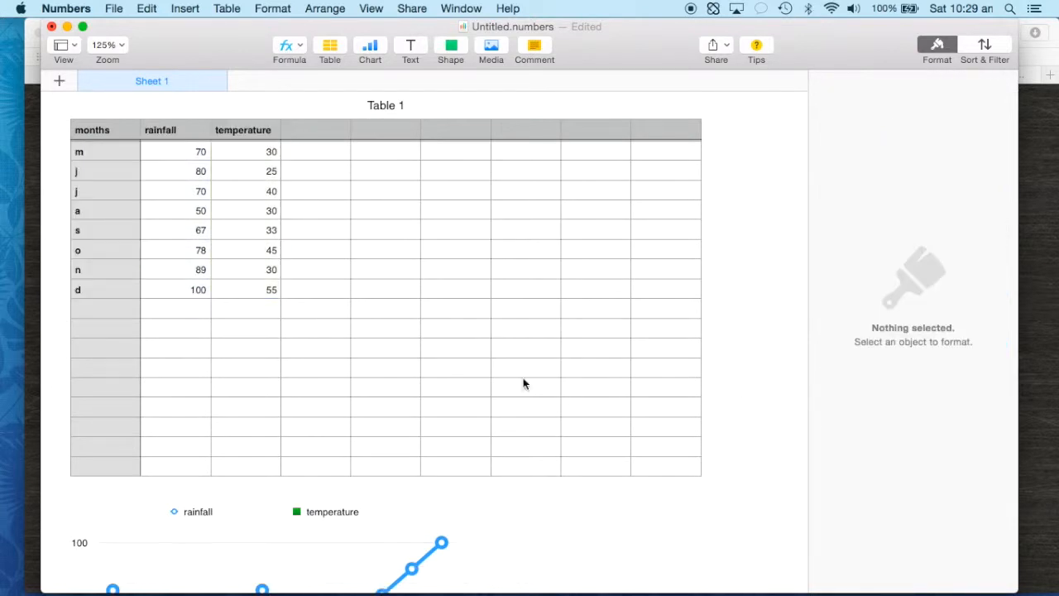
Move the temperature column in front of the rainfall column to swap their order in the table
left_click(250, 133)
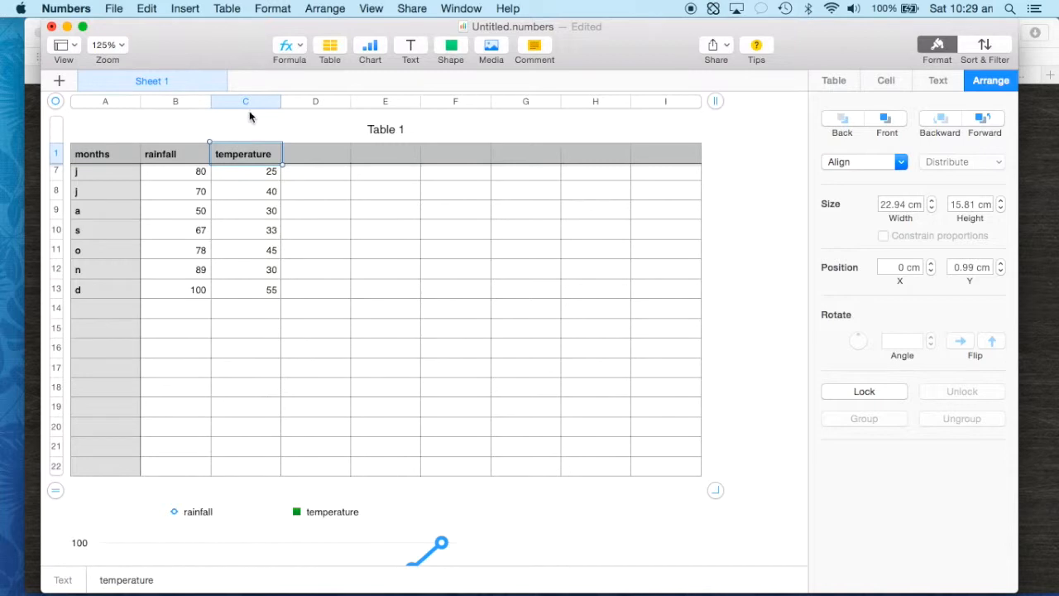
left_click(249, 102)
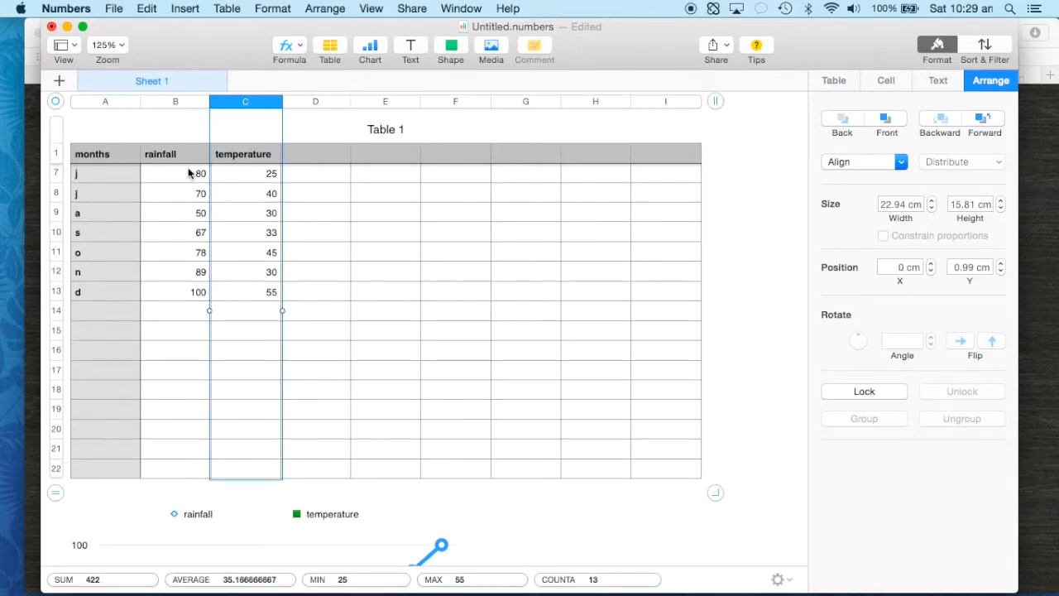
scroll(191, 149, "up", 5)
left_click_drag(225, 109, 154, 113)
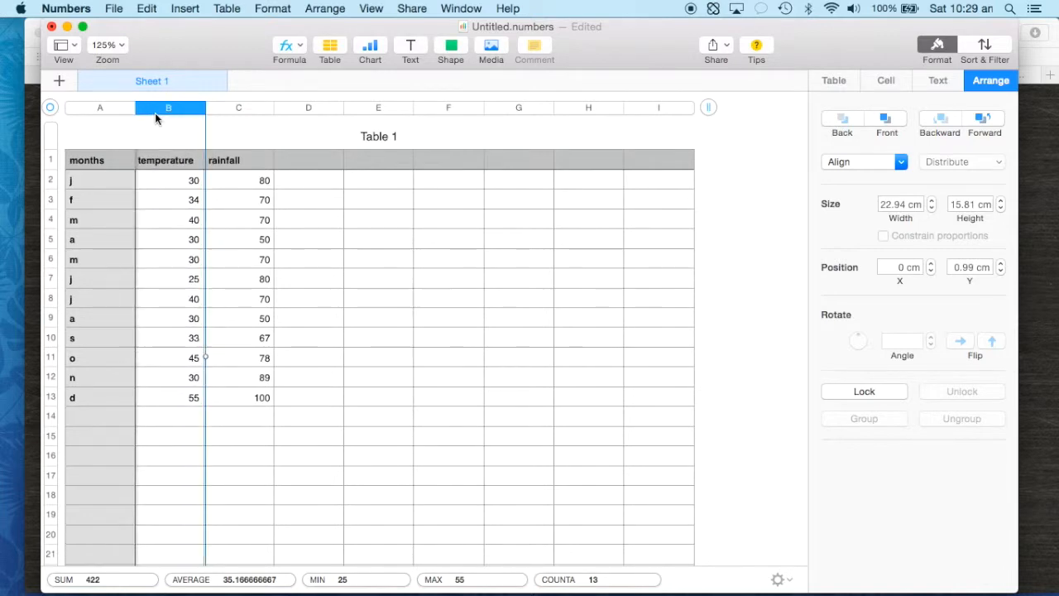
Compare the reordered temperature and rainfall columns in the table with the line and column series in the chart below
scroll(306, 319, "down", 10)
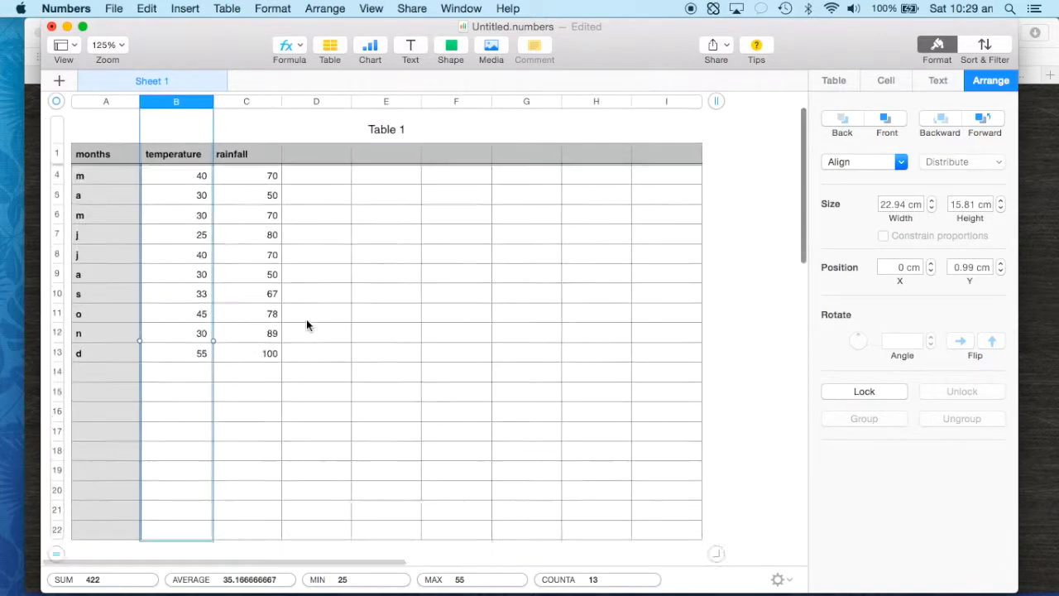
scroll(306, 325, "down", 1)
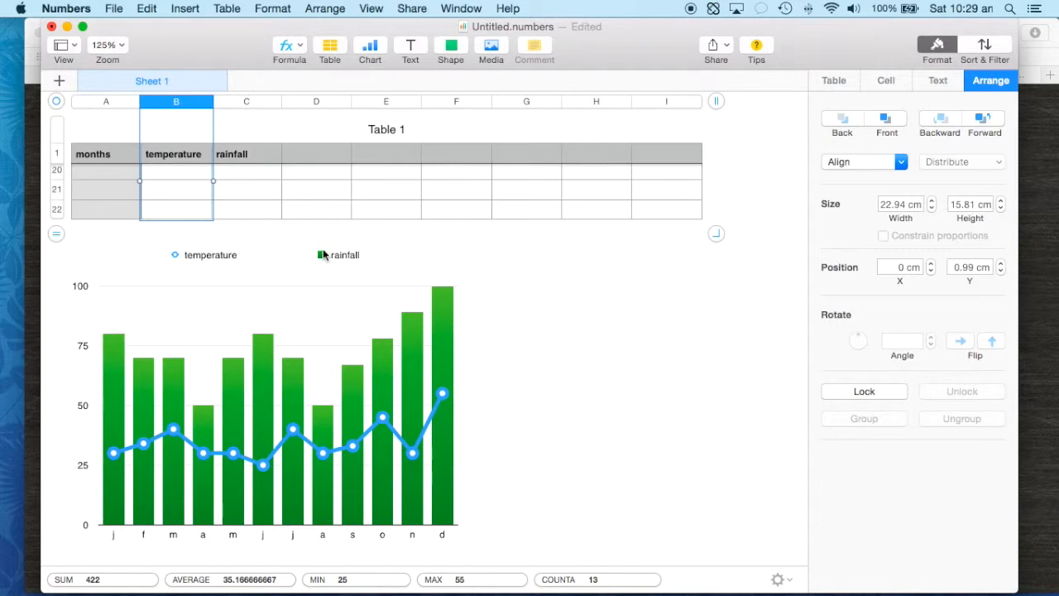
scroll(361, 391, "up", 10)
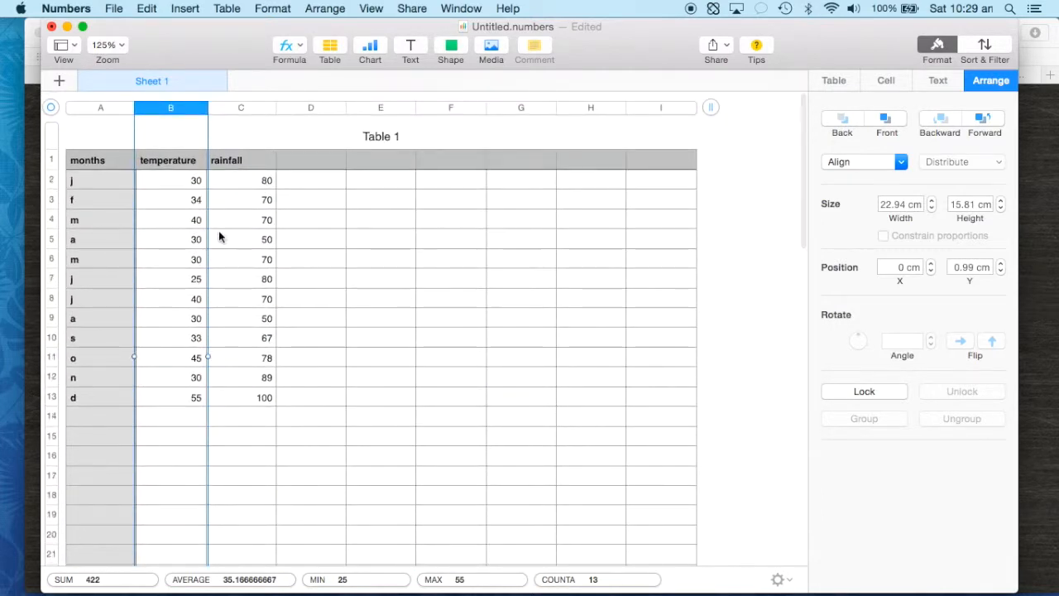
scroll(220, 472, "down", 10)
scroll(220, 472, "up", 10)
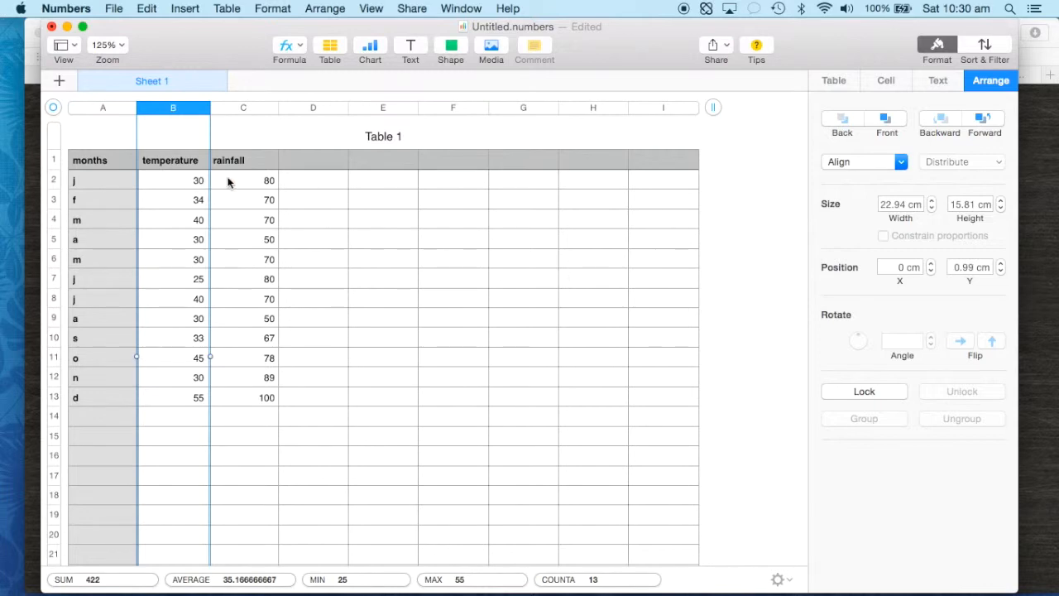
scroll(248, 375, "down", 10)
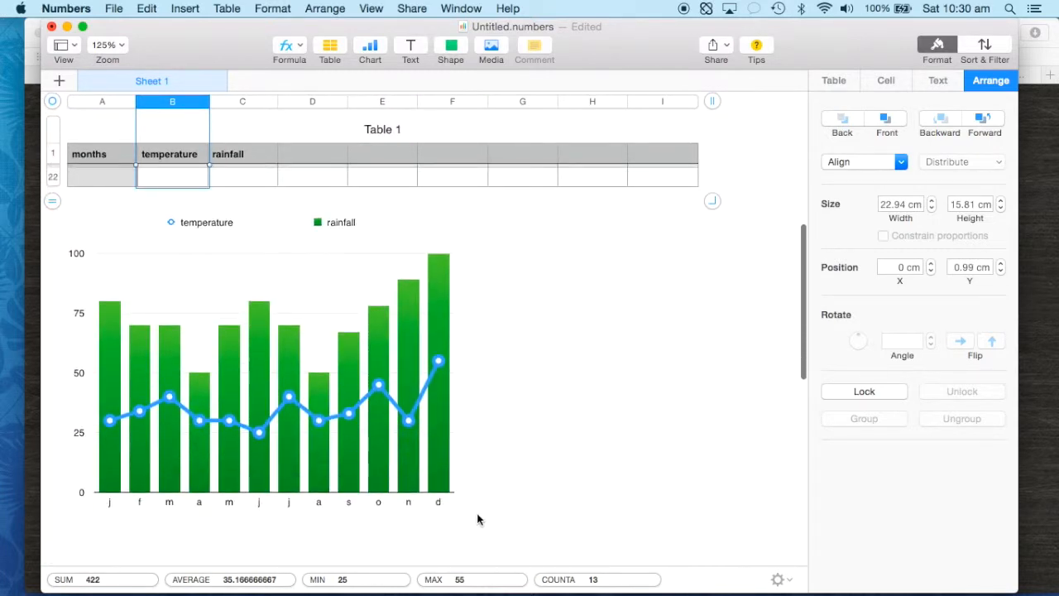
scroll(478, 519, "down", 1)
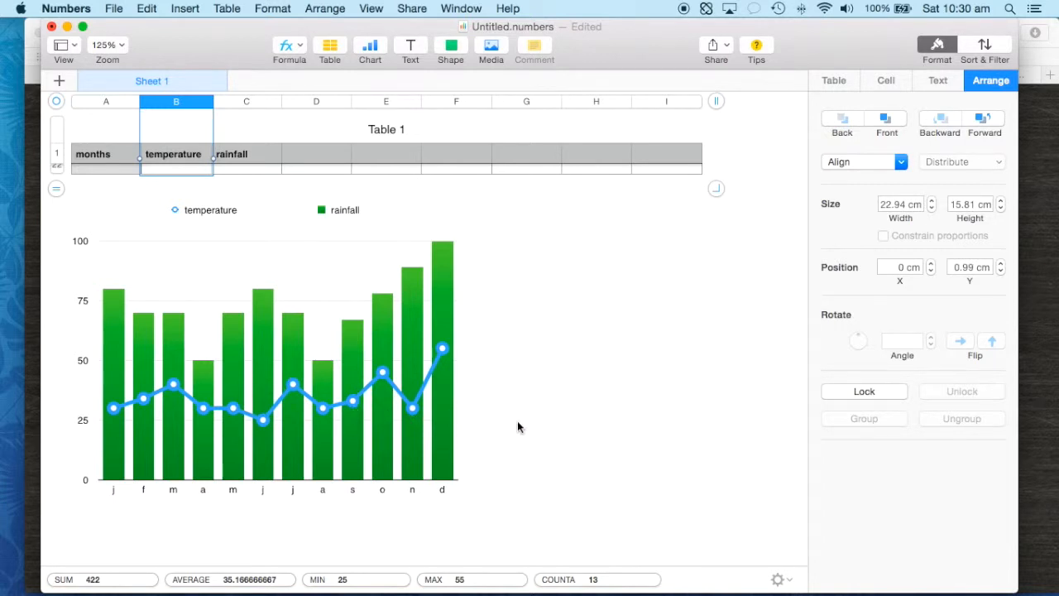
Select the mixed column-and-line chart and turn on its title
left_click(838, 81)
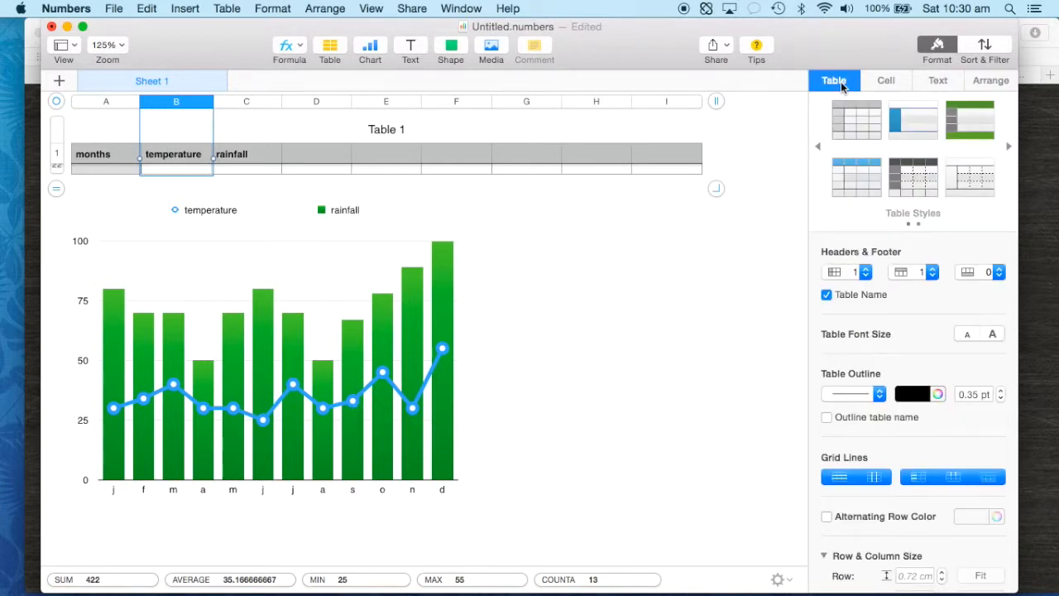
left_click(382, 405)
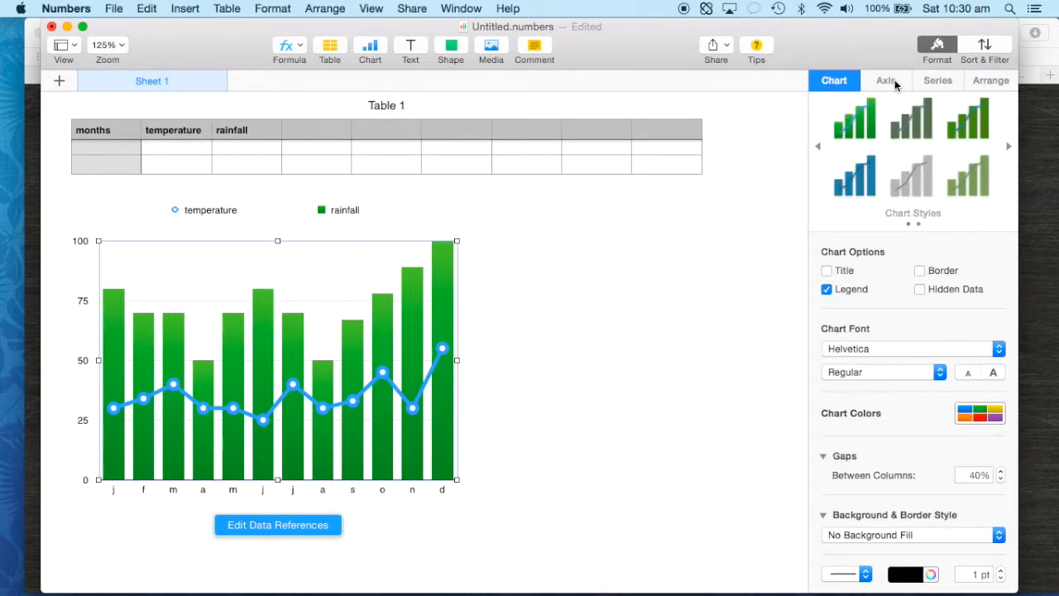
left_click(827, 271)
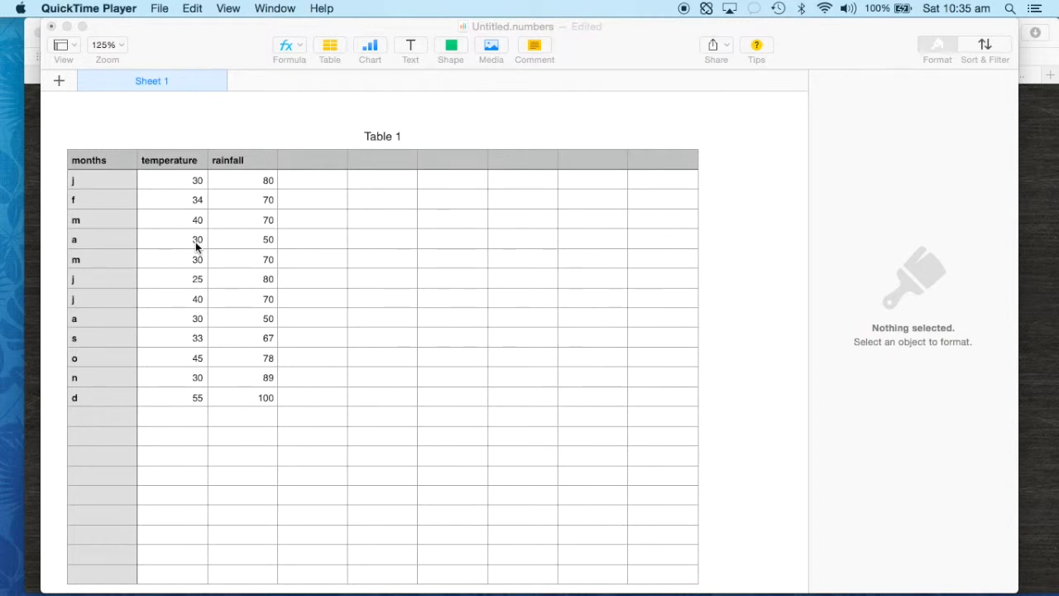
Insert a 2D two-axis column-and-line chart from the months, temperature and rainfall data in A1 to C13
left_click_drag(105, 160, 263, 408)
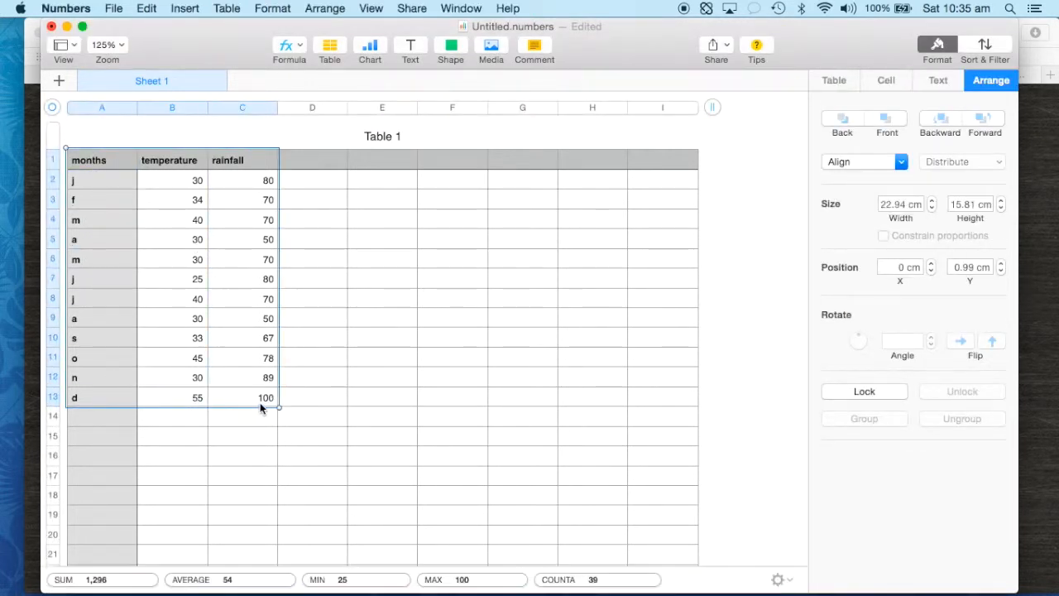
left_click(377, 52)
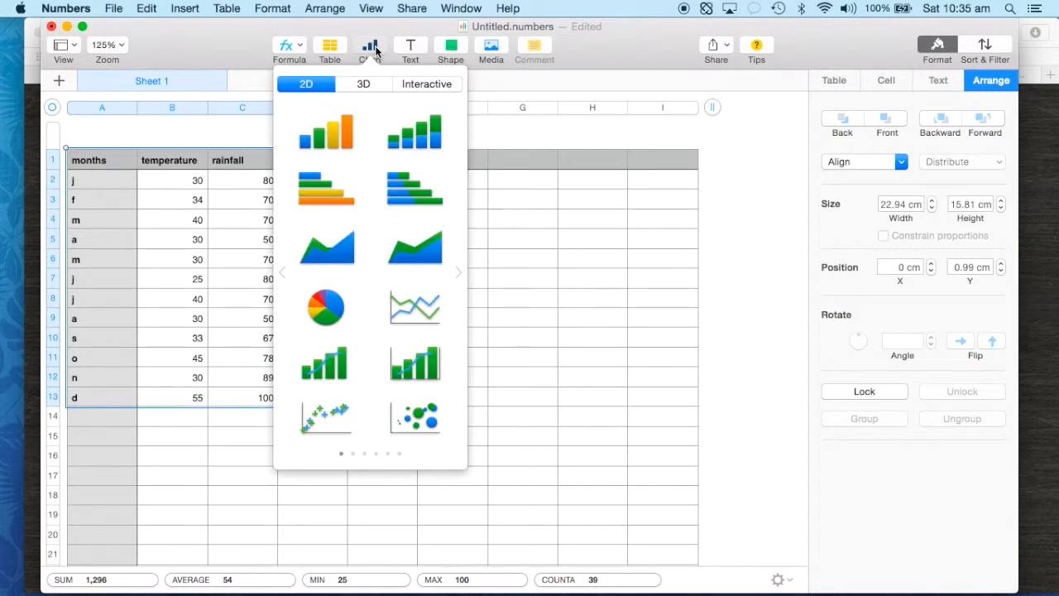
left_click(429, 366)
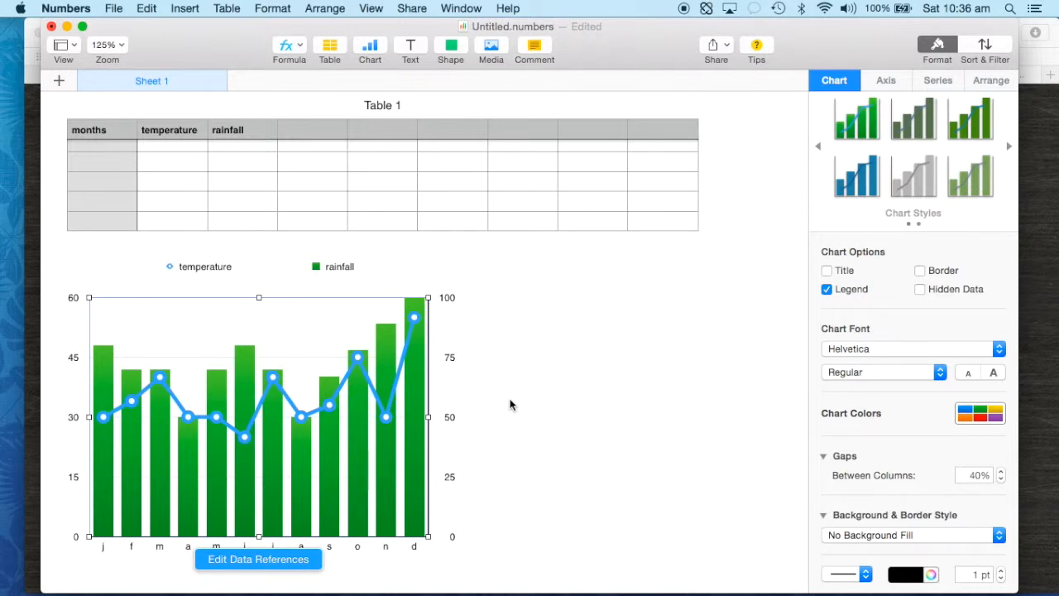
Enlarge the two-axis chart to about the table's width, copy it, and deselect it
left_click_drag(427, 536, 712, 552)
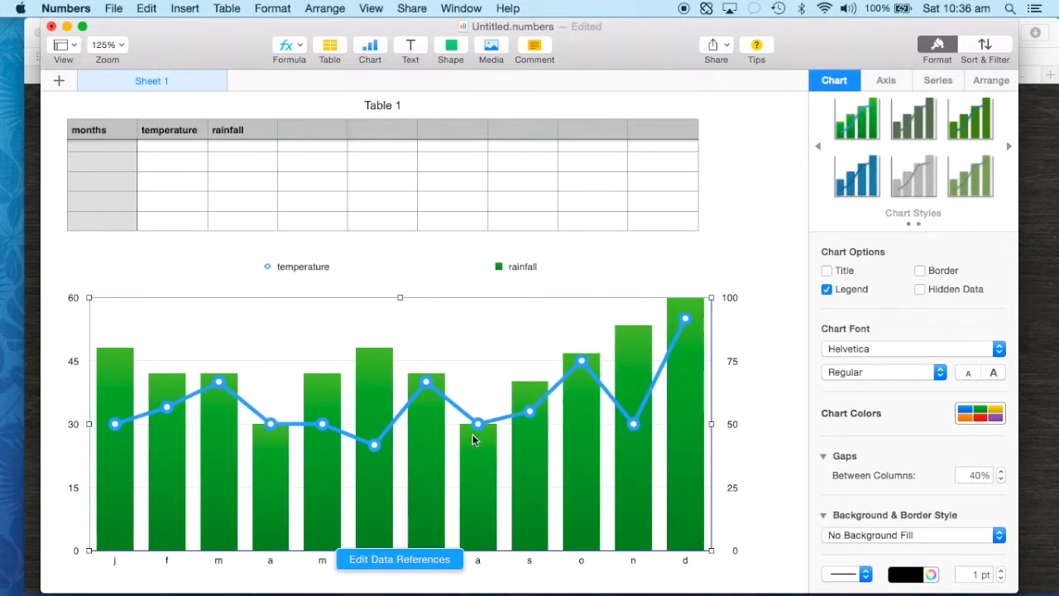
right_click(424, 466)
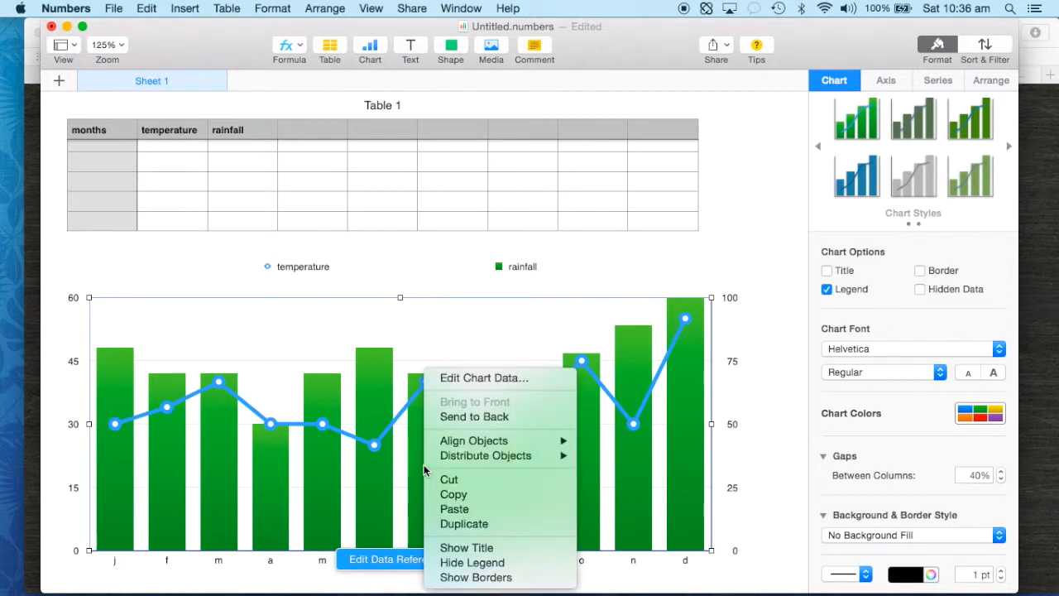
left_click(455, 495)
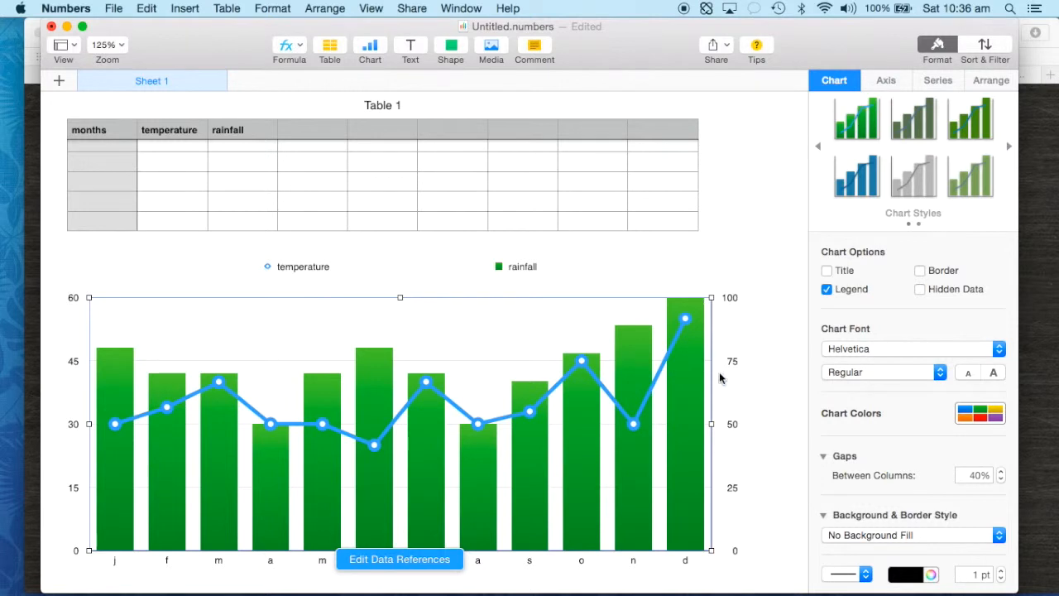
scroll(540, 511, "down", 3)
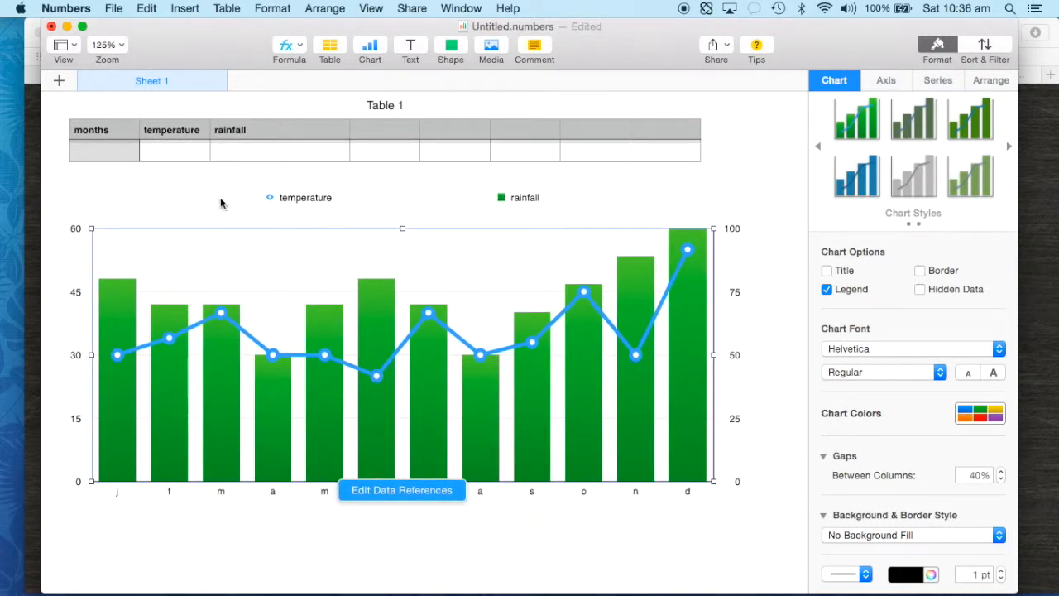
left_click(772, 418)
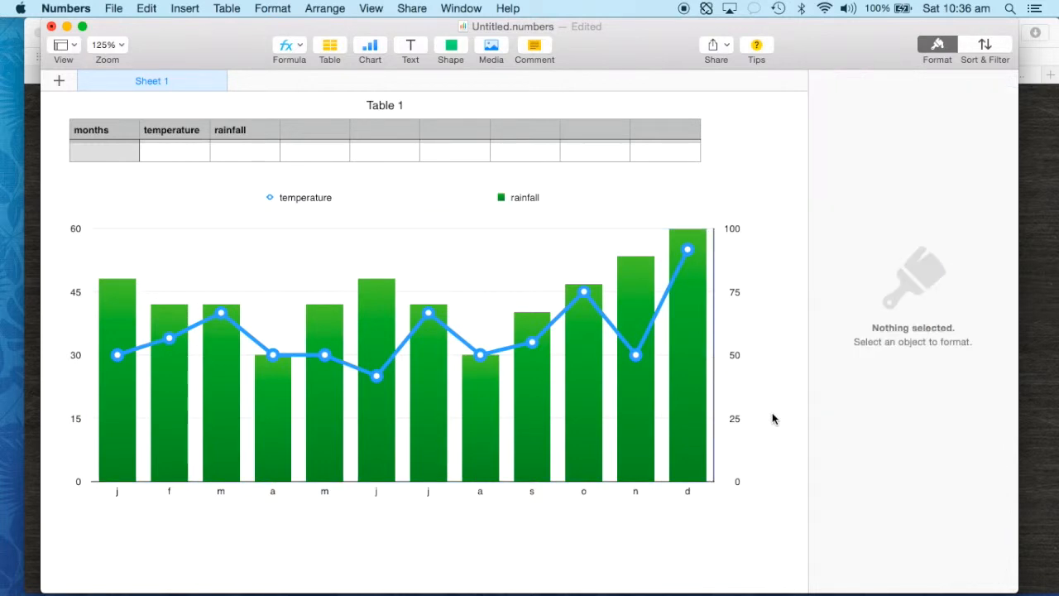
Review the finished two-axis climate graph against the monthly temperature and rainfall values in the table
scroll(772, 418, "up", 5)
scroll(772, 418, "up", 3)
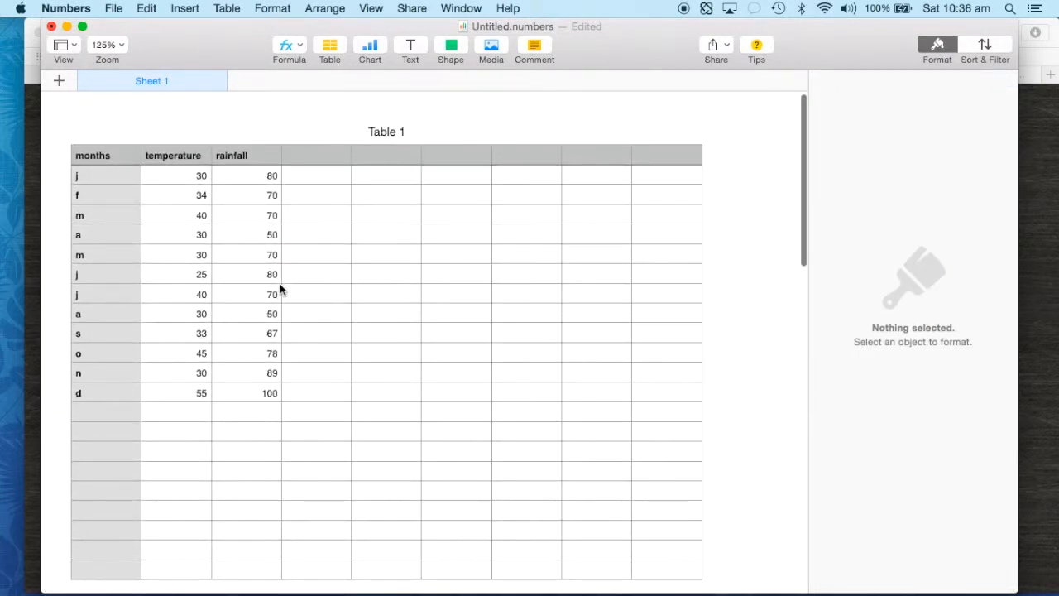
scroll(280, 288, "down", 5)
scroll(280, 288, "up", 5)
scroll(280, 288, "down", 6)
scroll(280, 289, "down", 5)
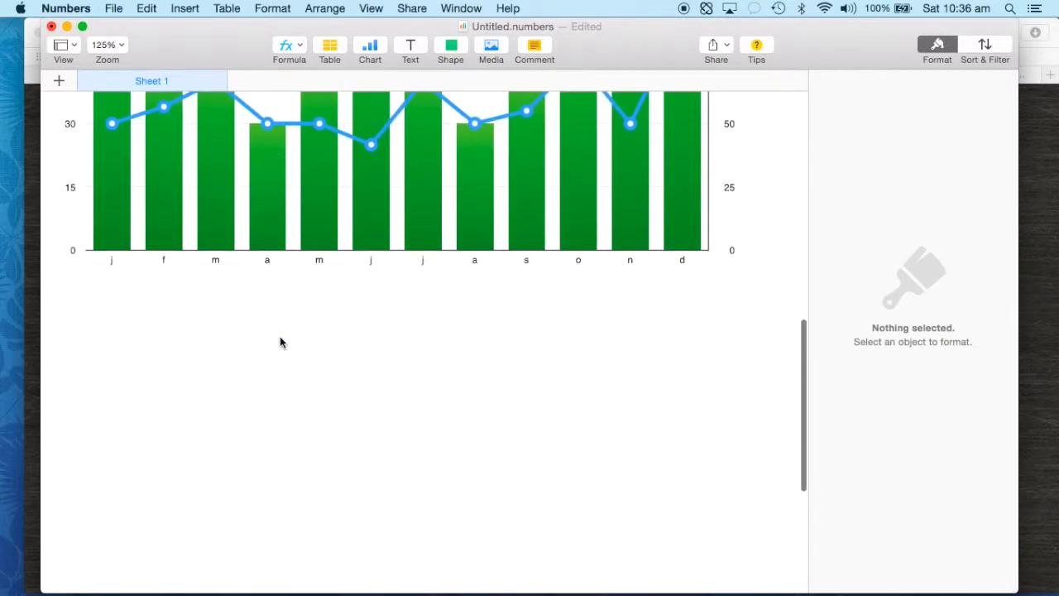
scroll(279, 342, "up", 4)
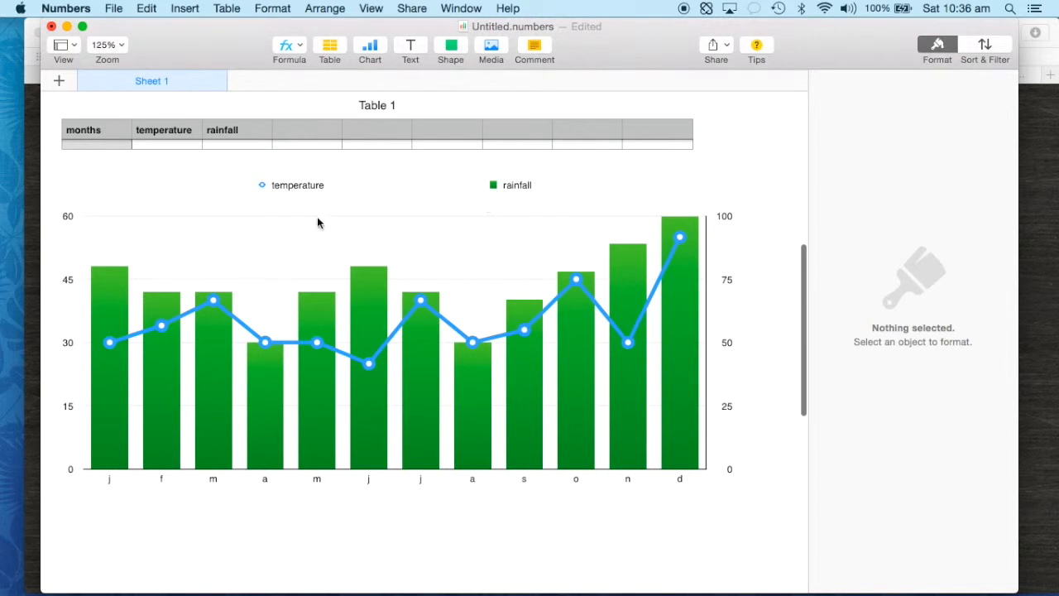